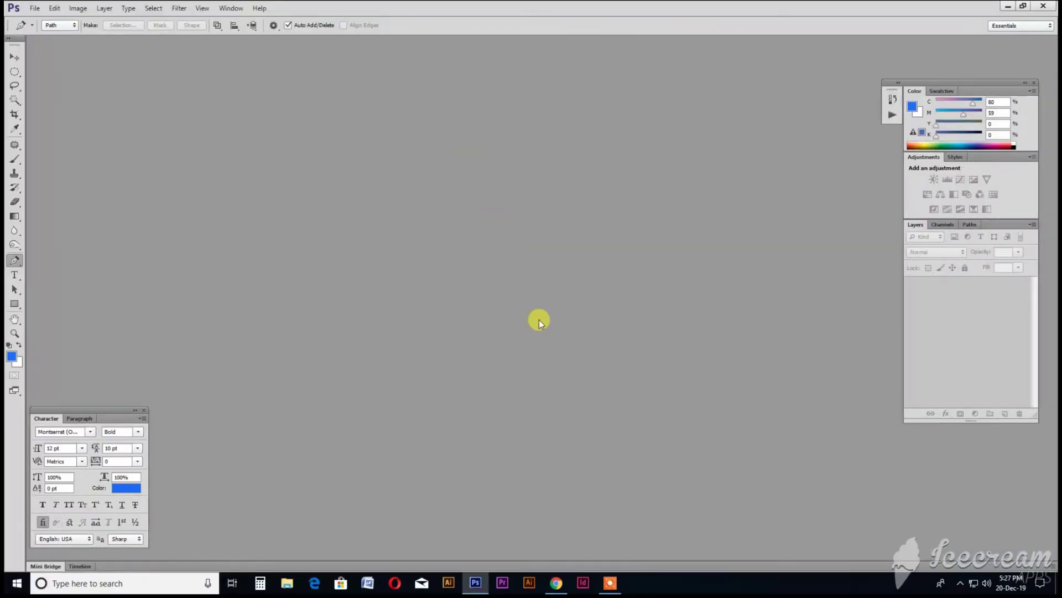
Open the File menu in the empty Photoshop workspace.
{"action": "left_click", "coordinate": [35, 9]}
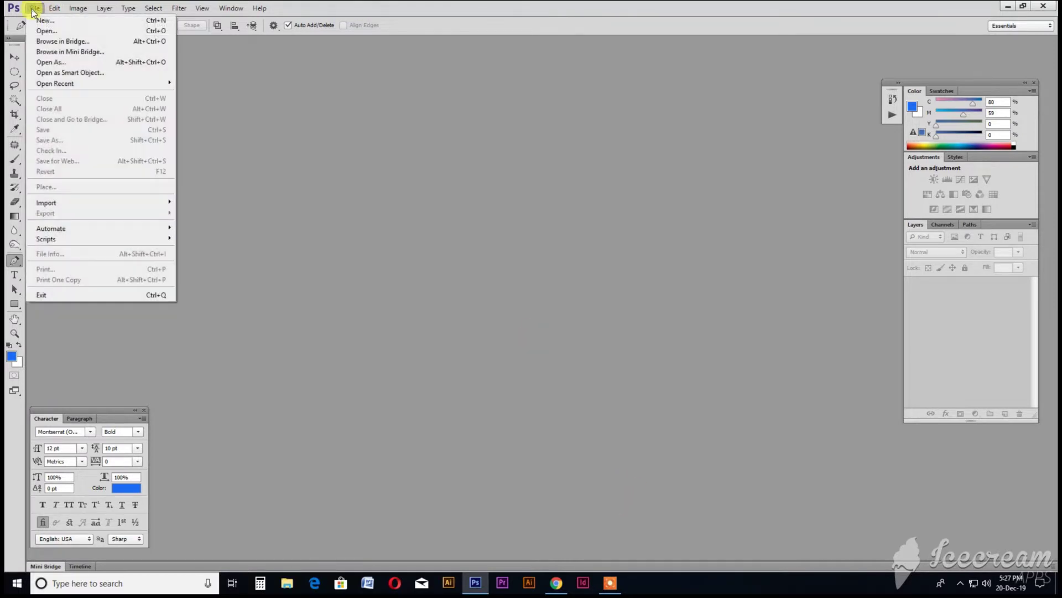
Open Lionel Messi.jpg from the 22 Passport Size Photo folder as a new document.
{"action": "left_click", "coordinate": [59, 32]}
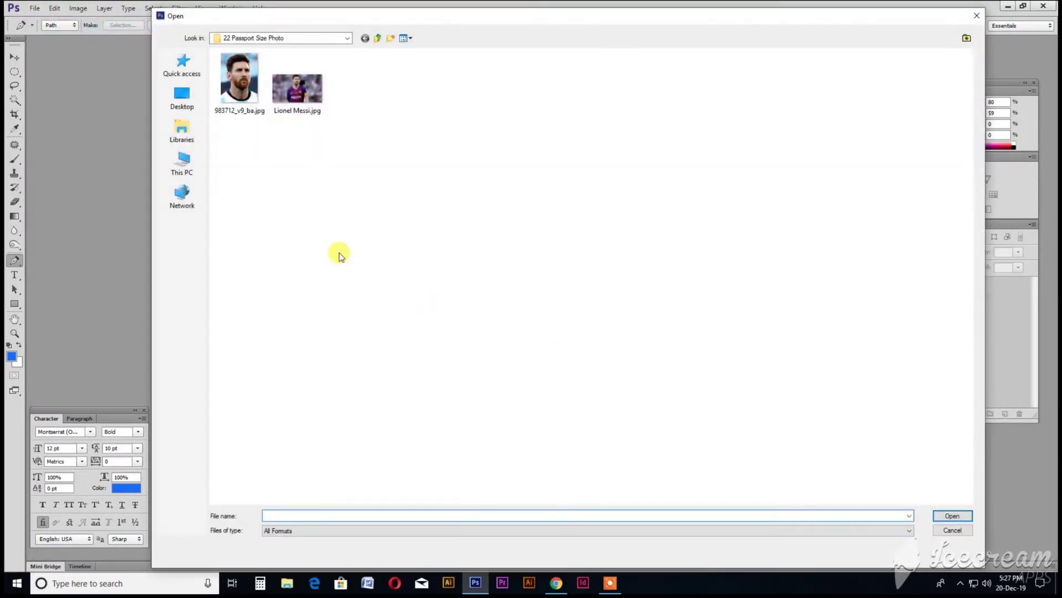
{"action": "left_click", "coordinate": [293, 104]}
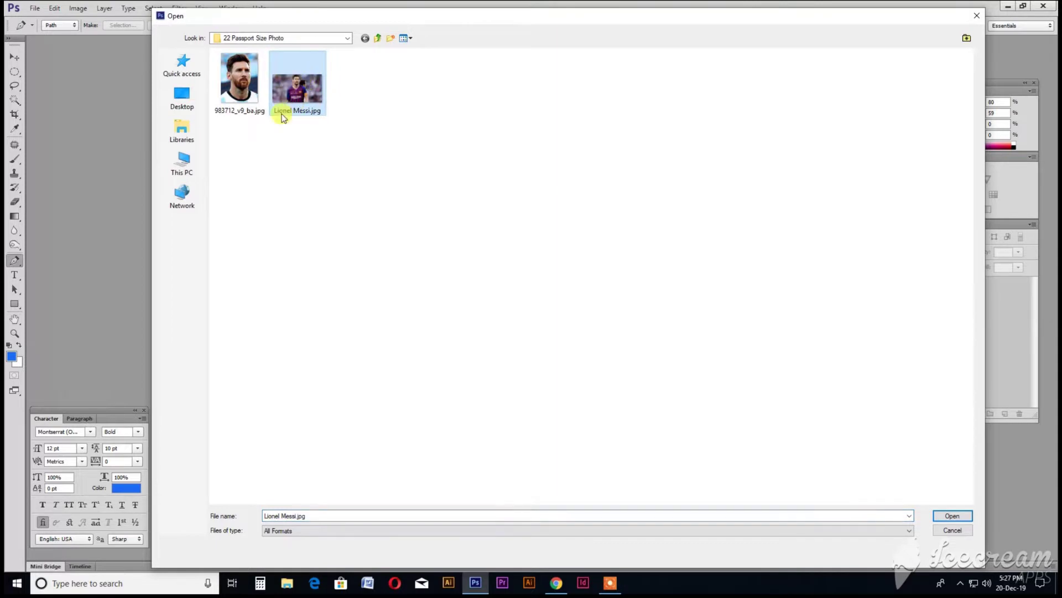
{"action": "double_click", "coordinate": [298, 86]}
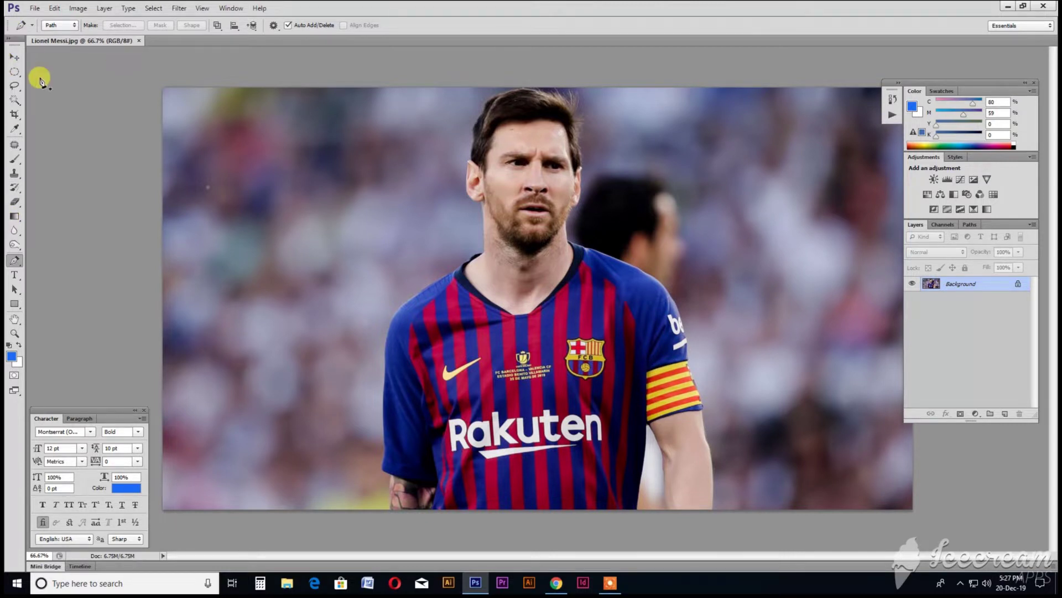
Set the Crop tool to a 1.5 in by 1.9 in size.
{"action": "left_click", "coordinate": [14, 115]}
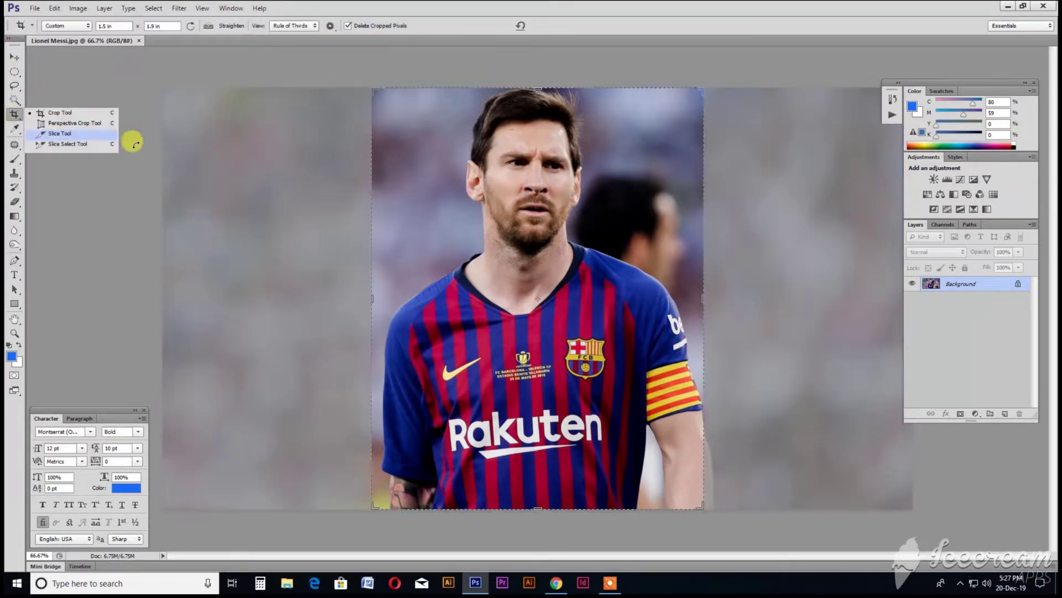
{"action": "left_click", "coordinate": [14, 117]}
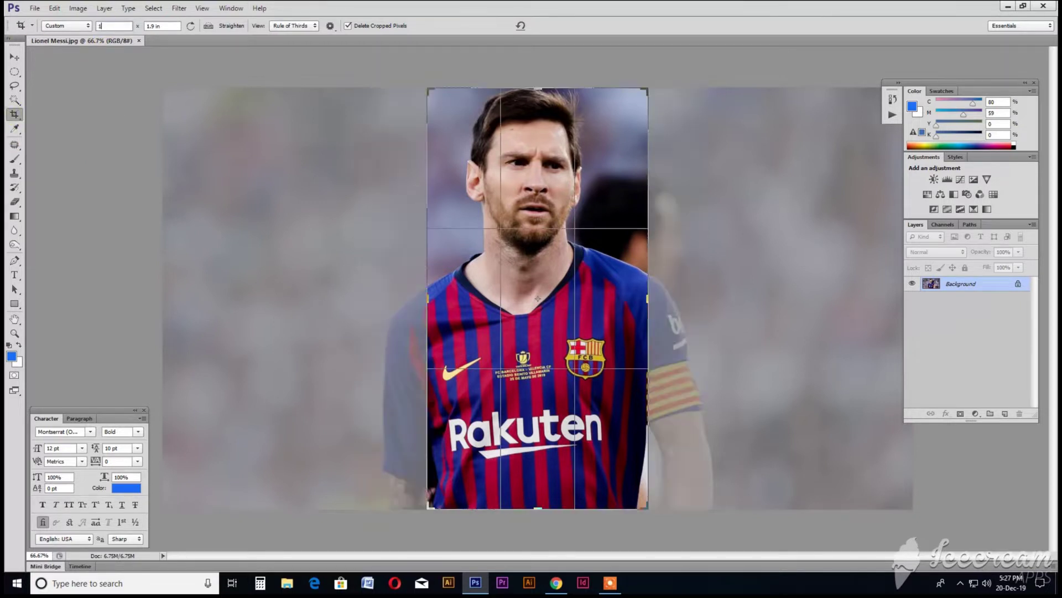
{"action": "type", "text": ".5in"}
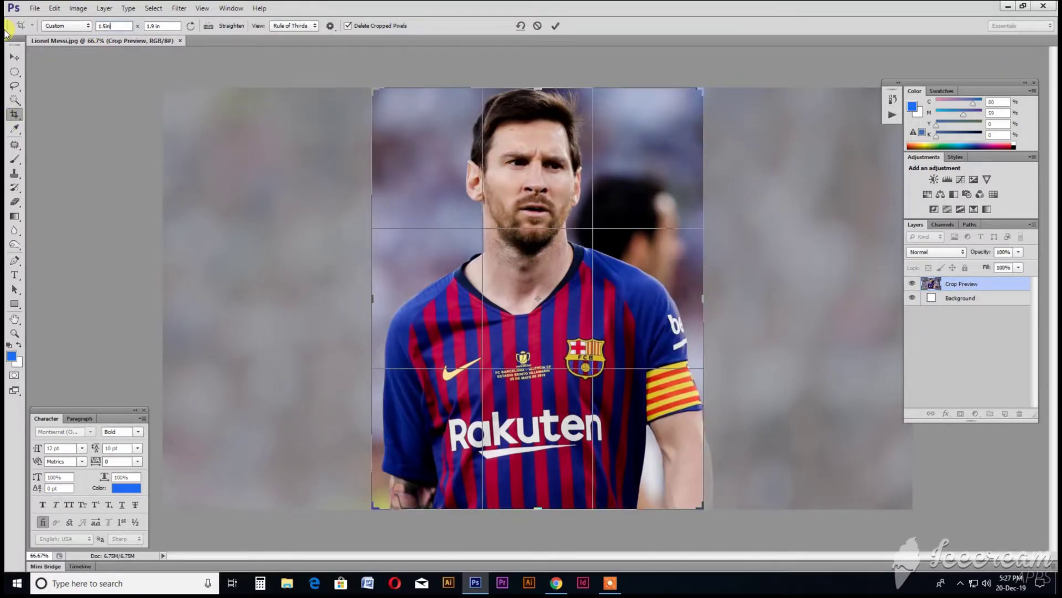
{"action": "type", "text": "1"}
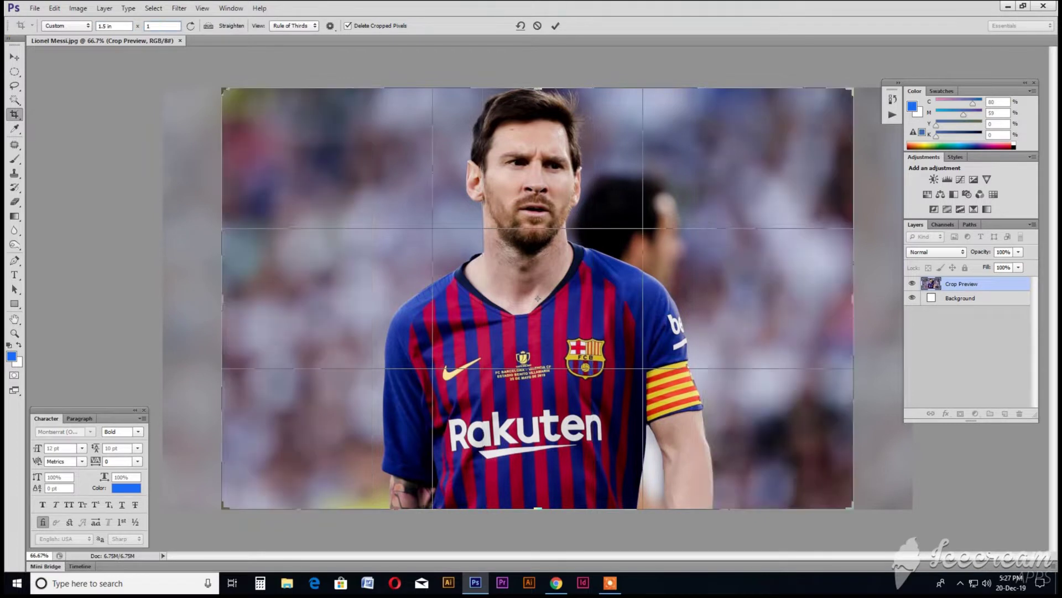
{"action": "type", "text": ".9"}
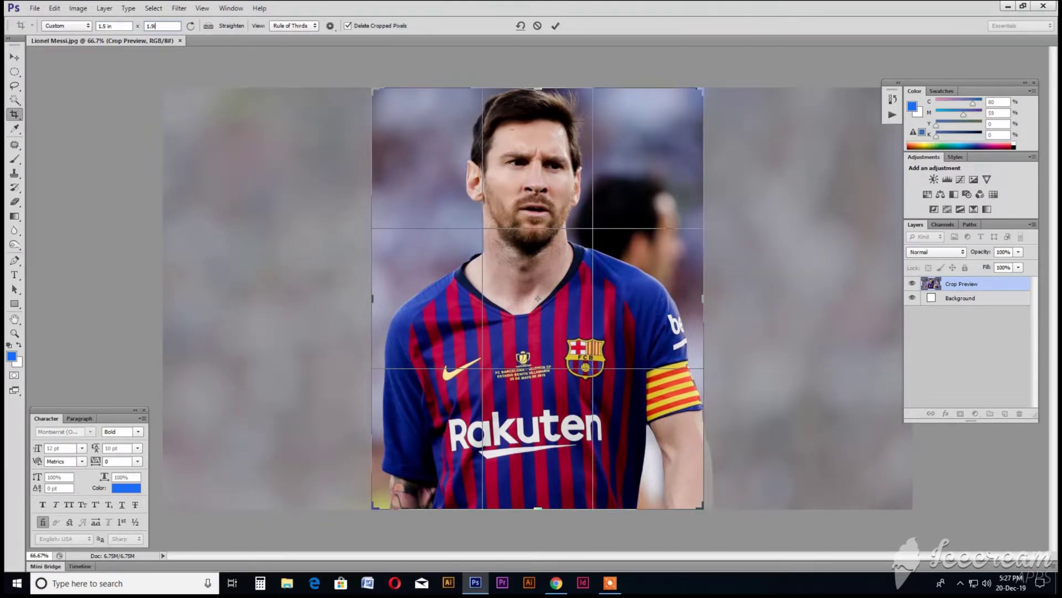
{"action": "left_click", "coordinate": [166, 26]}
{"action": "key", "text": "Return"}
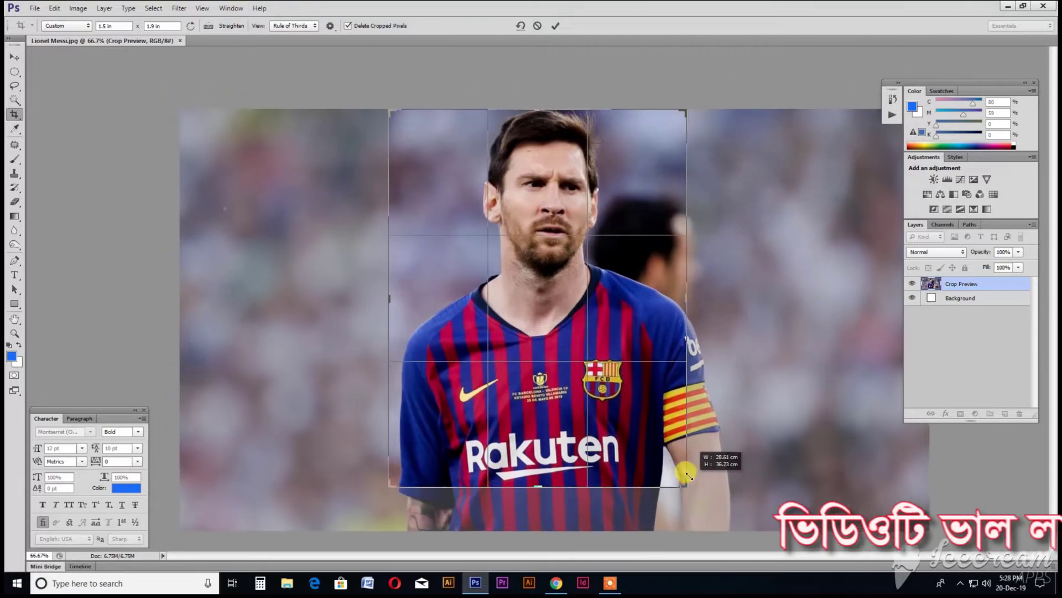
Frame Messi's head and shoulders in the crop box and apply the crop.
{"action": "left_click_drag", "start_coordinate": [698, 504], "coordinate": [671, 466]}
{"action": "left_click_drag", "start_coordinate": [618, 314], "coordinate": [583, 315]}
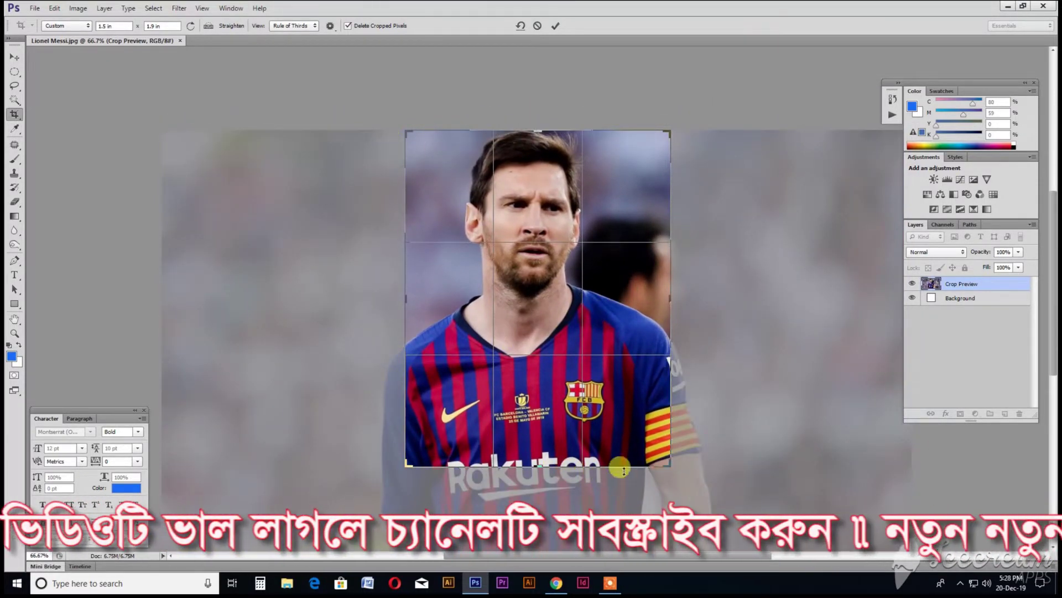
{"action": "left_click_drag", "start_coordinate": [548, 302], "coordinate": [545, 302]}
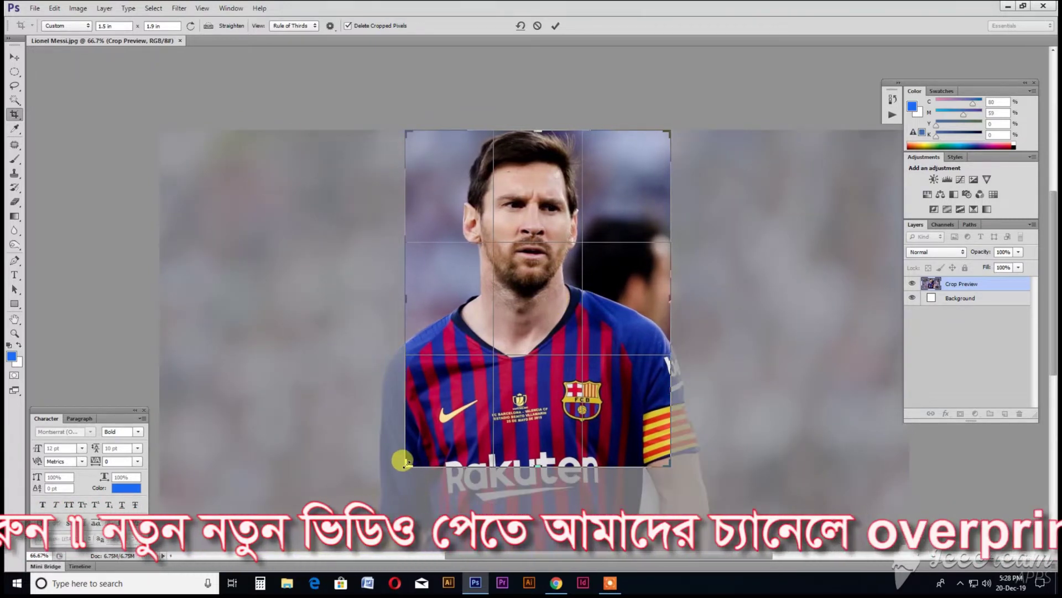
{"action": "left_click_drag", "start_coordinate": [406, 464], "coordinate": [412, 451]}
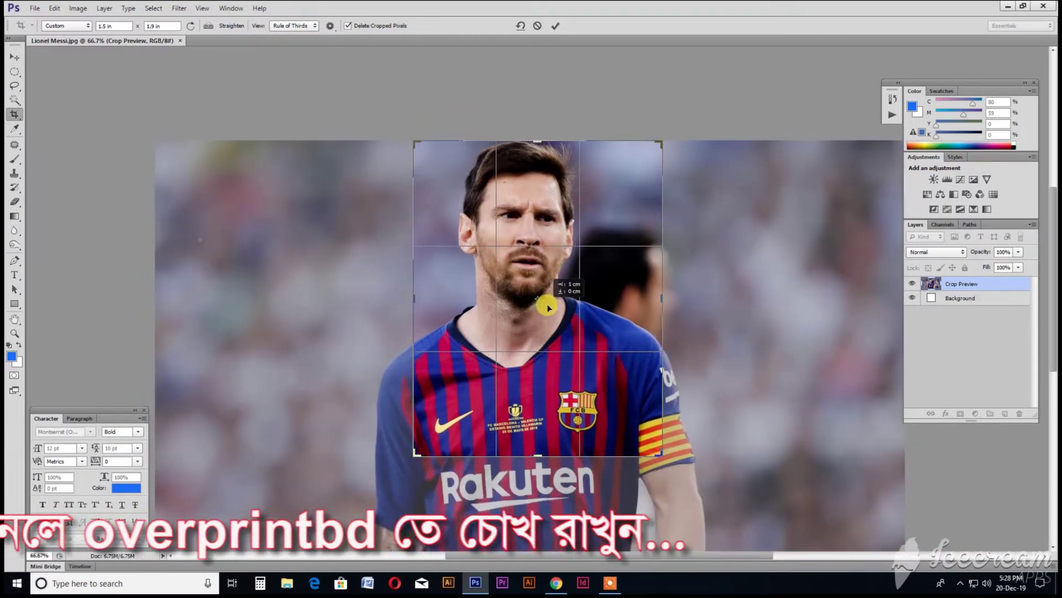
{"action": "left_click_drag", "start_coordinate": [547, 303], "coordinate": [558, 304]}
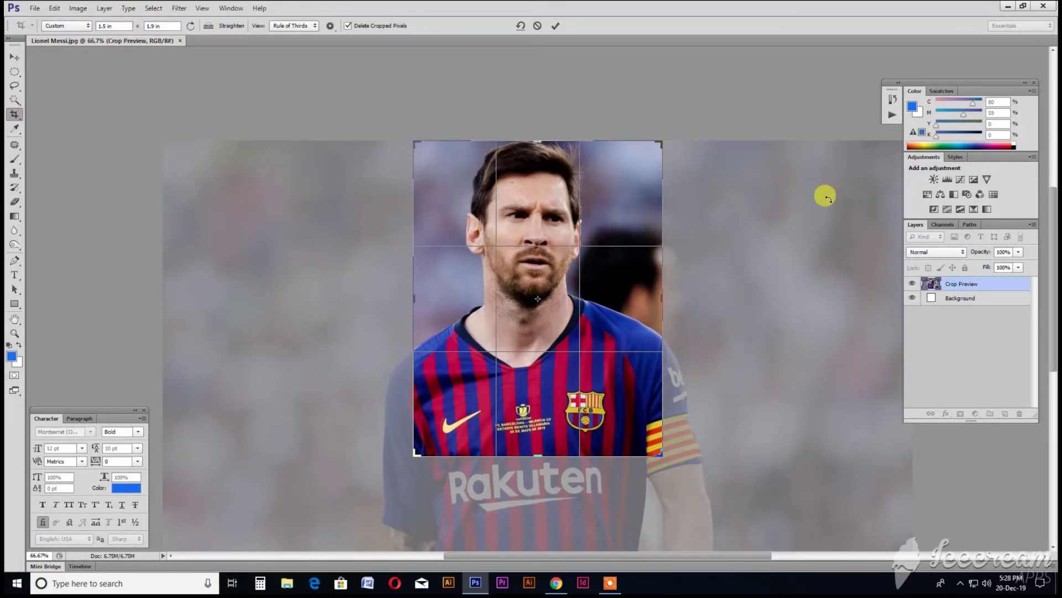
{"action": "left_click", "coordinate": [734, 228]}
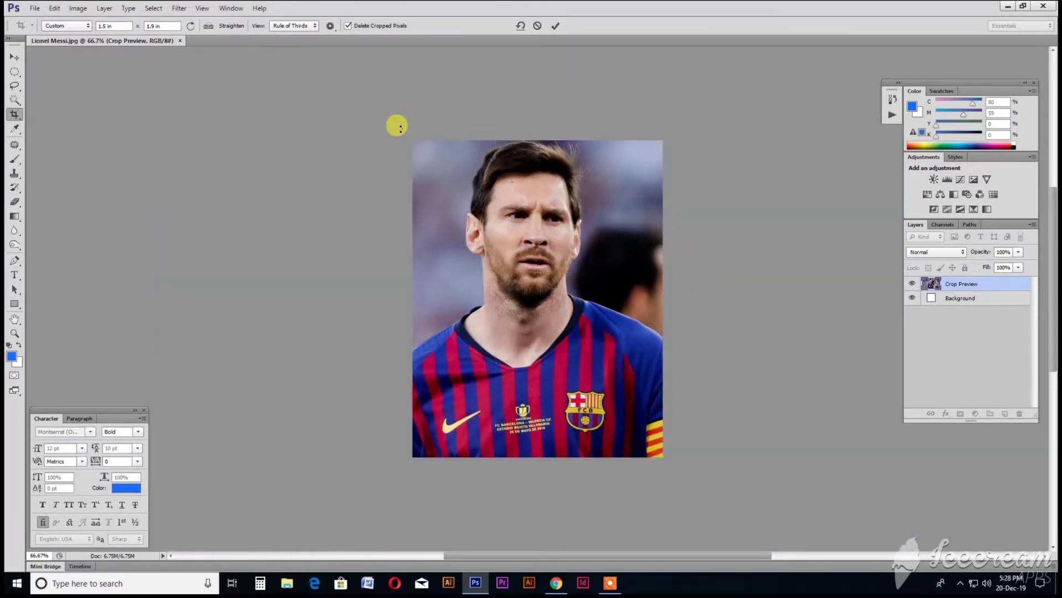
{"action": "key", "text": "Return"}
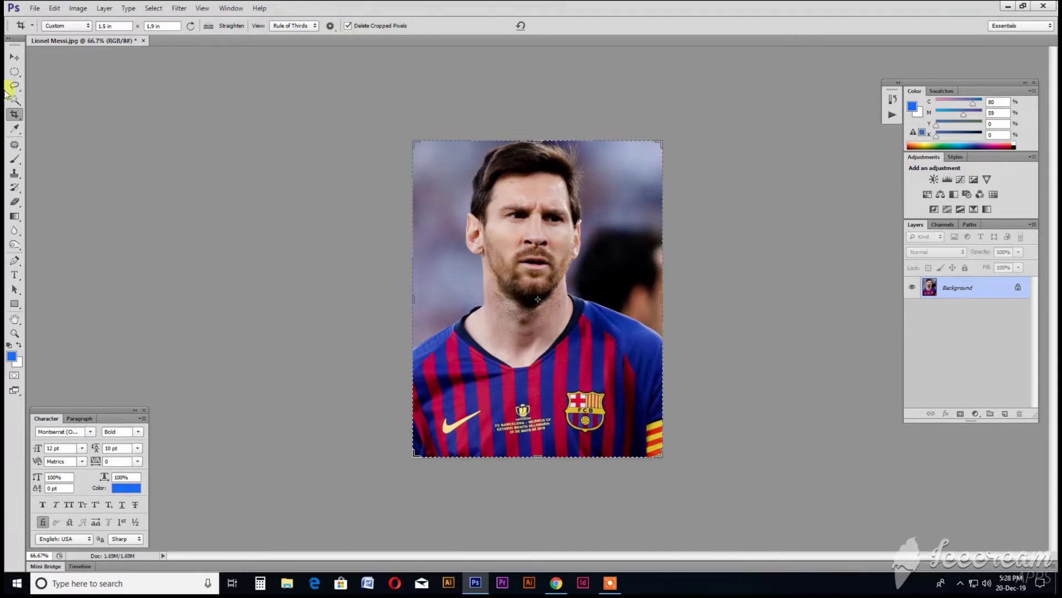
{"action": "left_click", "coordinate": [14, 56]}
Zoom to 200% on Messi's face and neck and select the Pen Tool.
{"action": "scroll", "coordinate": [581, 299], "scroll_direction": "up", "scroll_amount": 1}
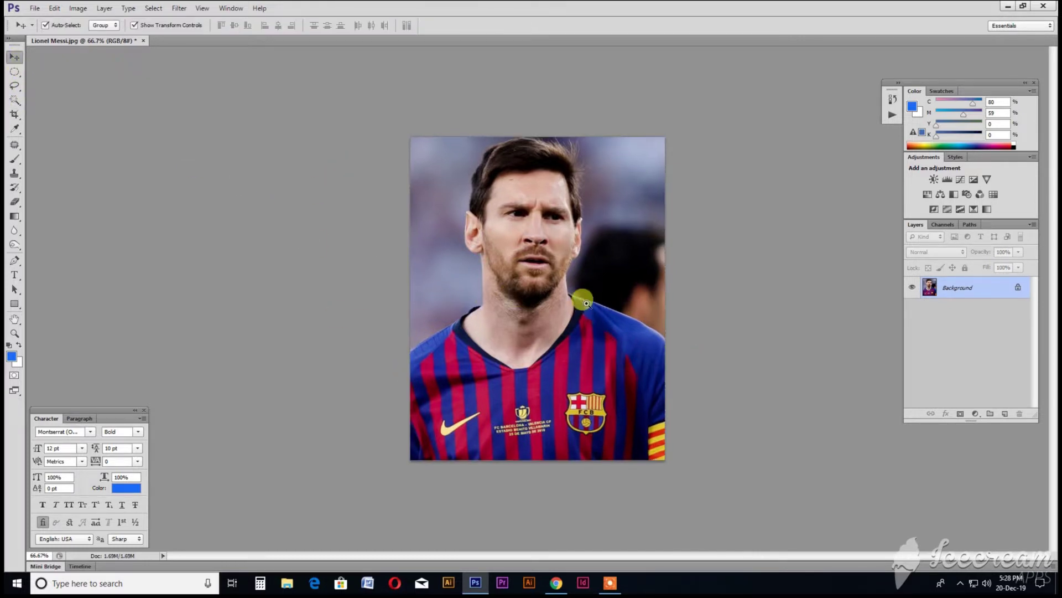
{"action": "scroll", "coordinate": [583, 299], "scroll_direction": "up", "scroll_amount": 1}
{"action": "left_click_drag", "start_coordinate": [624, 252], "coordinate": [599, 309]}
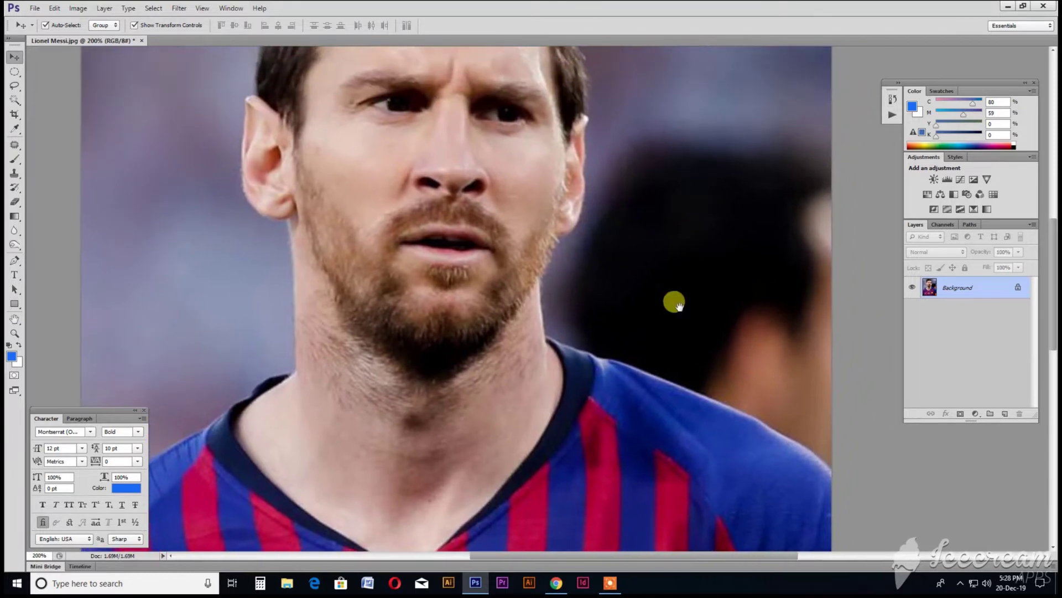
{"action": "left_click_drag", "start_coordinate": [199, 334], "coordinate": [252, 337]}
{"action": "scroll", "coordinate": [252, 338], "scroll_direction": "down", "scroll_amount": 1}
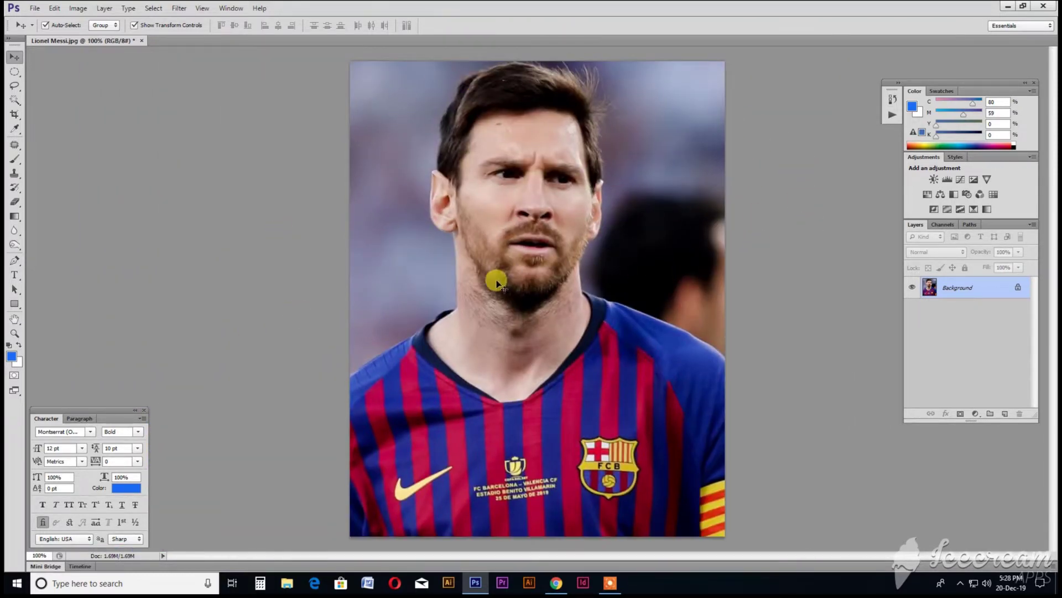
{"action": "scroll", "coordinate": [493, 275], "scroll_direction": "up", "scroll_amount": 1}
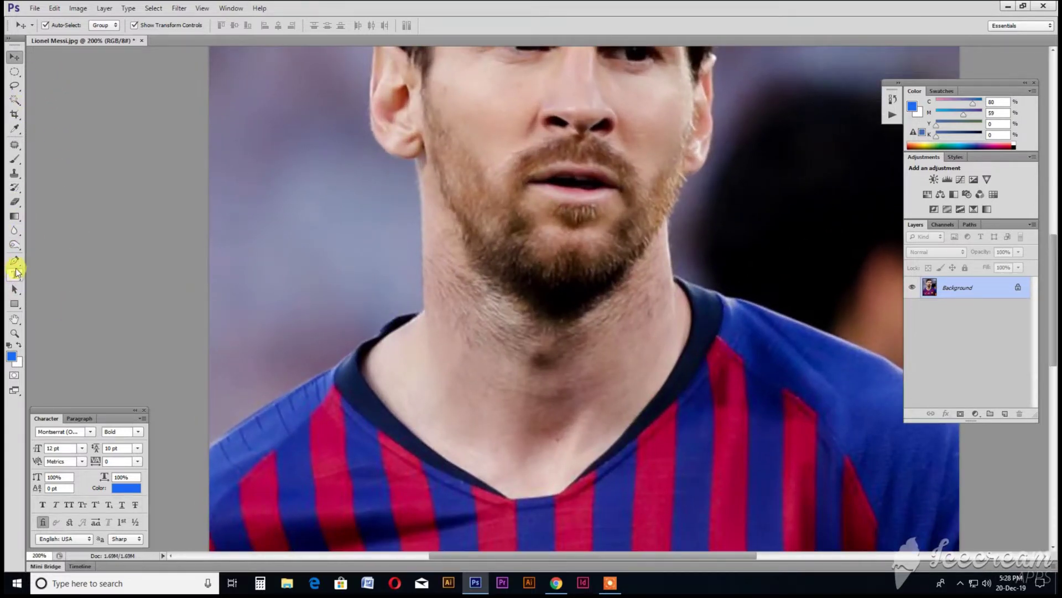
{"action": "left_click_drag", "start_coordinate": [15, 261], "coordinate": [43, 261]}
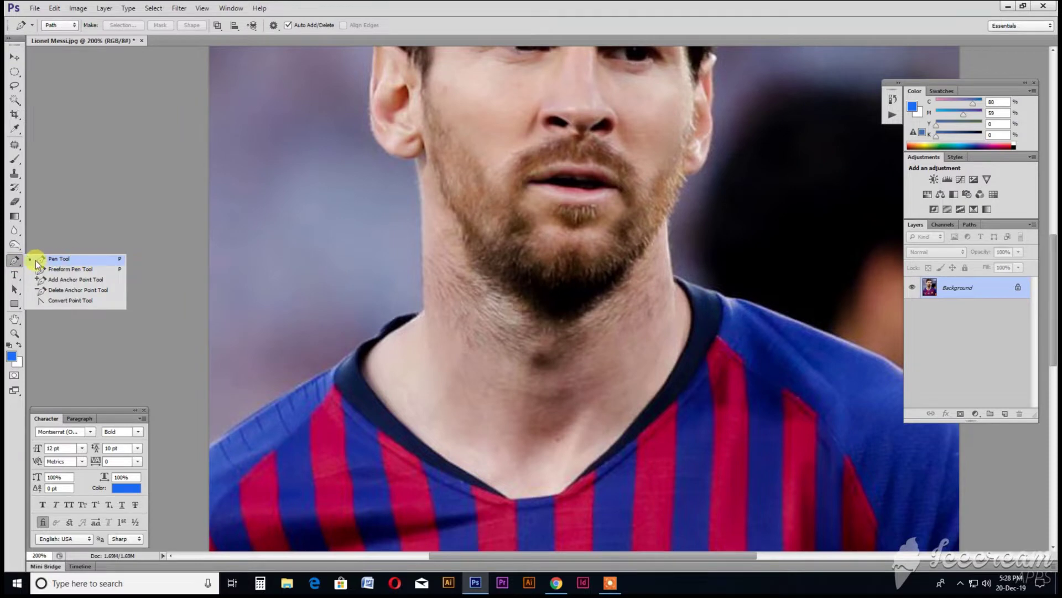
Start a path mode pen outline with curved anchors from the shoulder along the collar.
{"action": "left_click", "coordinate": [85, 258]}
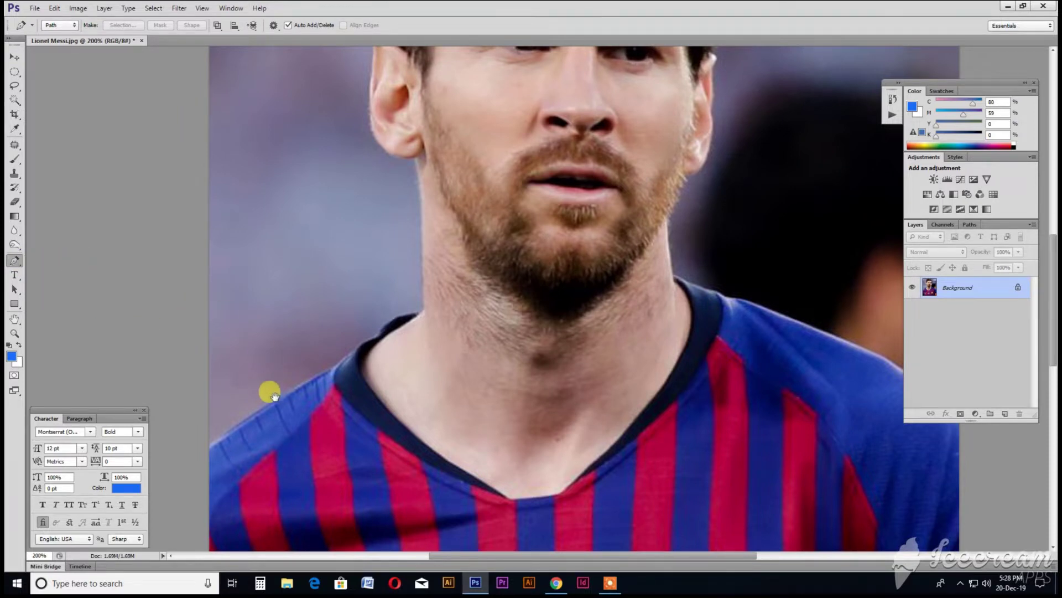
{"action": "left_click_drag", "start_coordinate": [269, 392], "coordinate": [281, 319]}
{"action": "left_click", "coordinate": [346, 301], "text": "ctrl"}
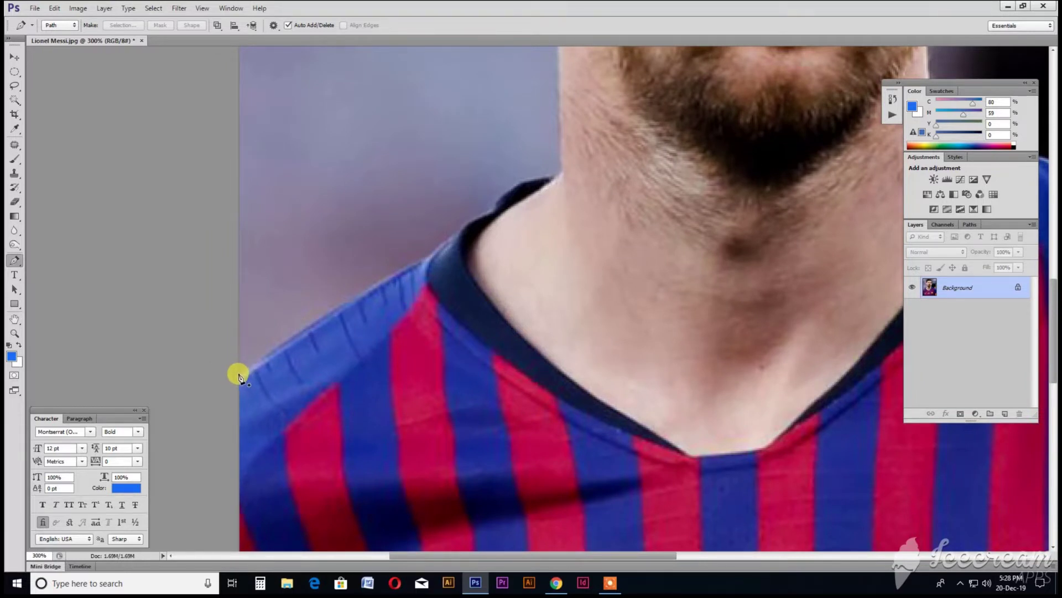
{"action": "left_click", "coordinate": [419, 262]}
{"action": "left_click_drag", "start_coordinate": [422, 261], "coordinate": [483, 247]}
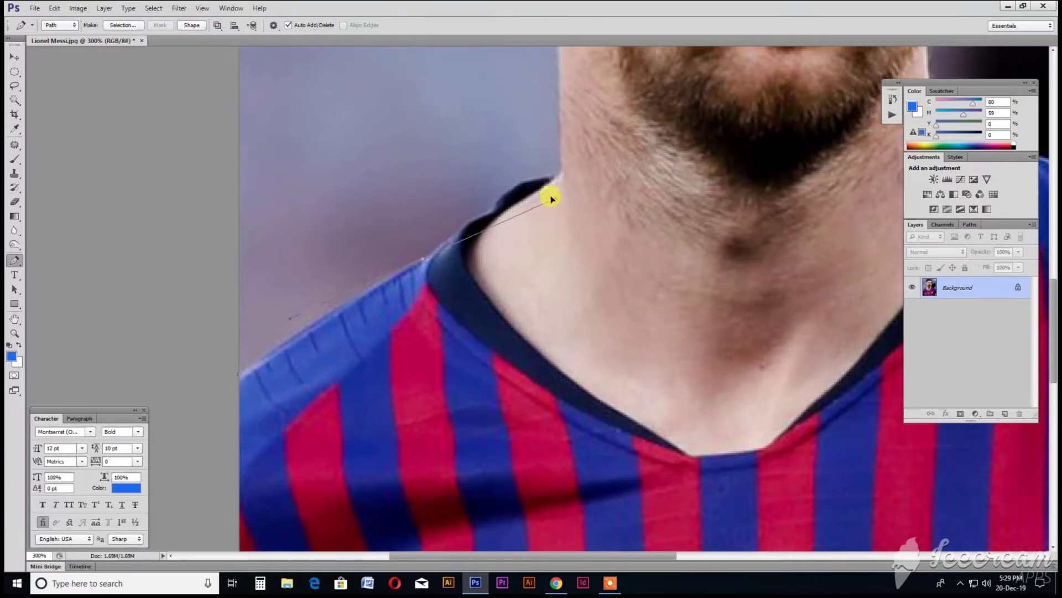
{"action": "mouse_move", "coordinate": [522, 222]}
{"action": "left_mouse_down"}
{"action": "mouse_move", "coordinate": [536, 198]}
{"action": "mouse_move", "coordinate": [545, 237]}
{"action": "left_mouse_up"}
{"action": "left_click_drag", "start_coordinate": [504, 190], "coordinate": [501, 238]}
Bend the path up along the neck edge and bring the ear into view.
{"action": "scroll", "coordinate": [464, 244], "scroll_direction": "up", "scroll_amount": 1}
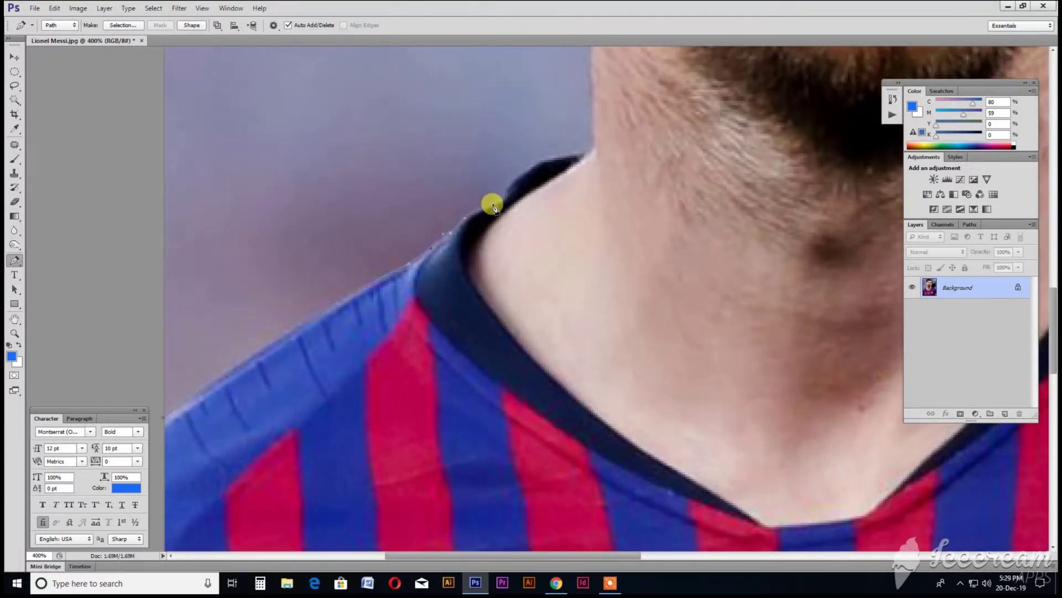
{"action": "mouse_move", "coordinate": [513, 177]}
{"action": "left_mouse_down"}
{"action": "mouse_move", "coordinate": [378, 232]}
{"action": "mouse_move", "coordinate": [370, 267]}
{"action": "left_mouse_up"}
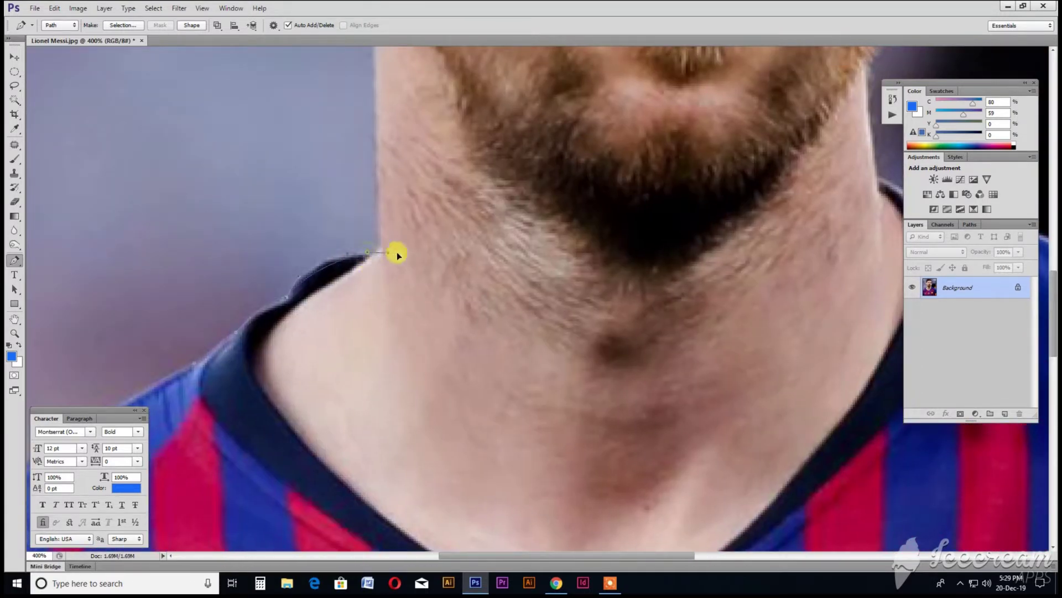
{"action": "left_click_drag", "start_coordinate": [415, 255], "coordinate": [431, 247]}
{"action": "key", "text": "ctrl+minus"}
{"action": "left_click_drag", "start_coordinate": [373, 242], "coordinate": [374, 333]}
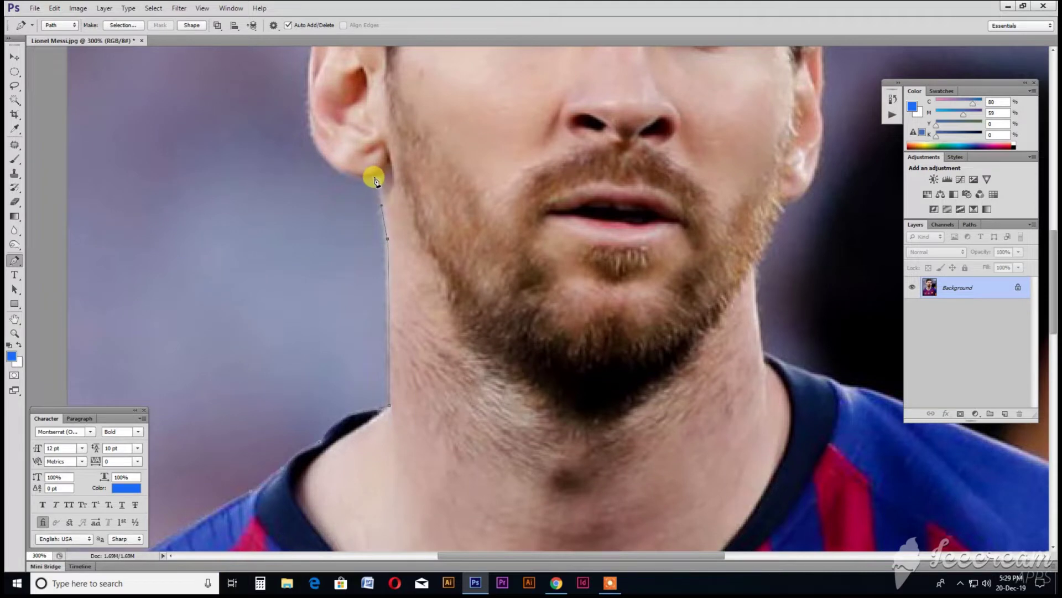
{"action": "scroll", "coordinate": [391, 147], "scroll_direction": "up", "scroll_amount": 1}
{"action": "left_click_drag", "start_coordinate": [391, 147], "coordinate": [391, 280]}
Trace the left ear's edge and tip with curved and corner anchors.
{"action": "left_click_drag", "start_coordinate": [296, 259], "coordinate": [273, 181]}
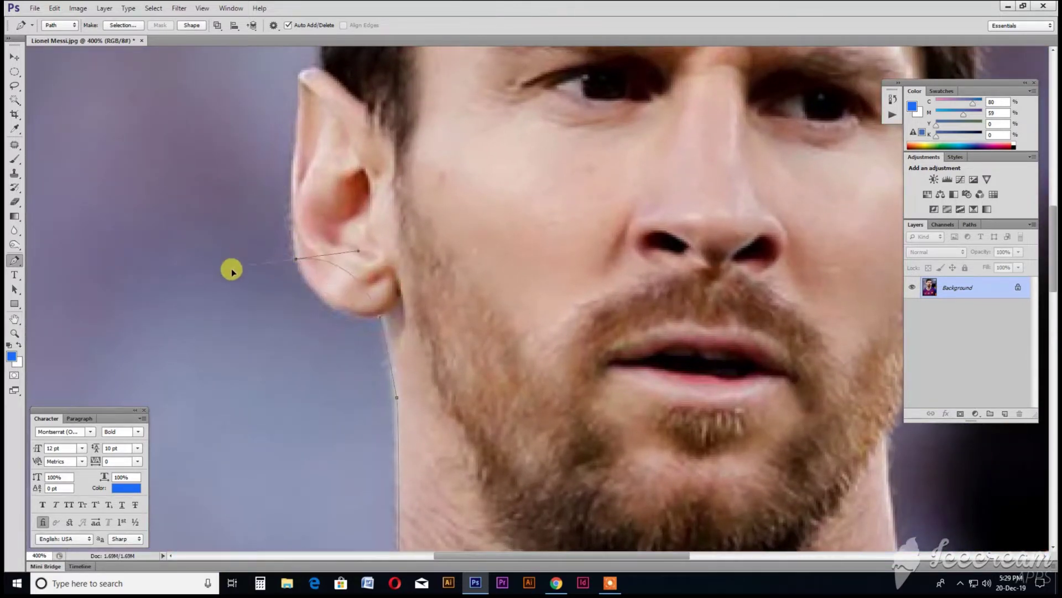
{"action": "mouse_move", "coordinate": [271, 174]}
{"action": "left_mouse_down"}
{"action": "mouse_move", "coordinate": [252, 181]}
{"action": "mouse_move", "coordinate": [270, 195]}
{"action": "left_mouse_up"}
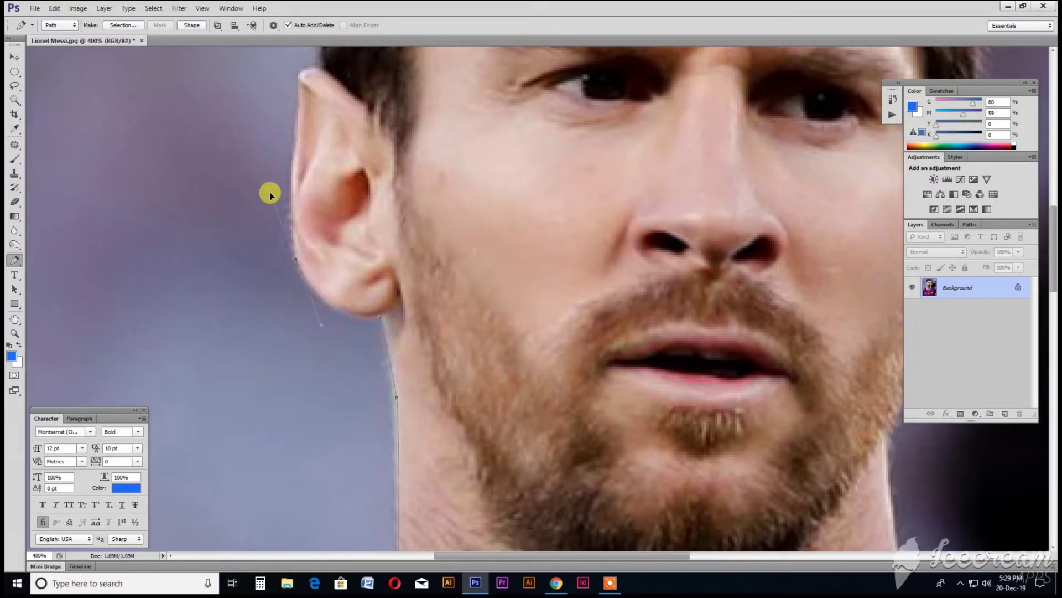
{"action": "left_click_drag", "start_coordinate": [270, 191], "coordinate": [219, 213]}
{"action": "left_click", "coordinate": [296, 255], "text": "alt"}
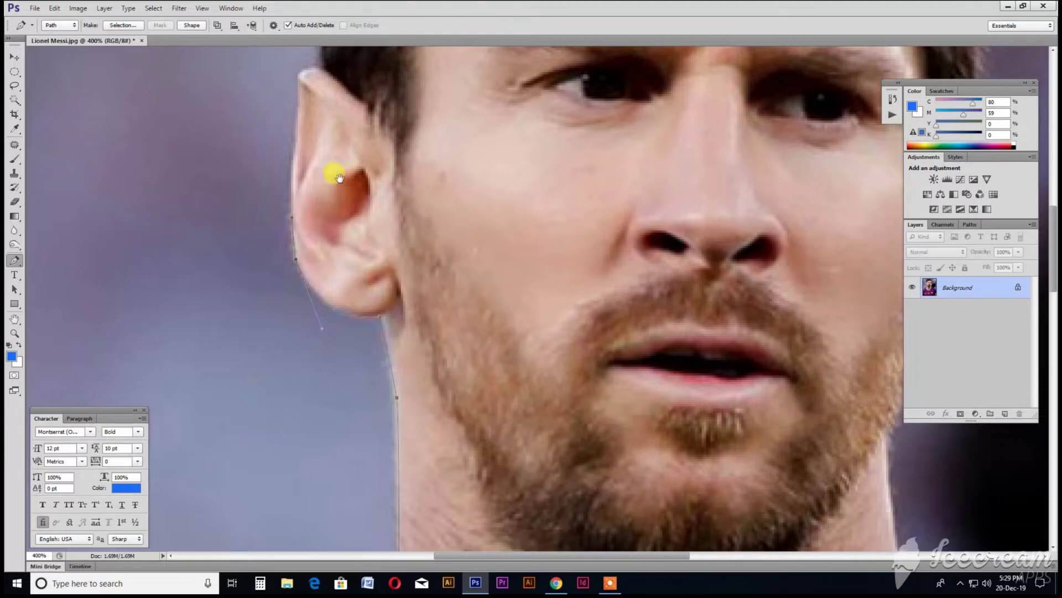
{"action": "left_click_drag", "start_coordinate": [336, 181], "coordinate": [349, 268]}
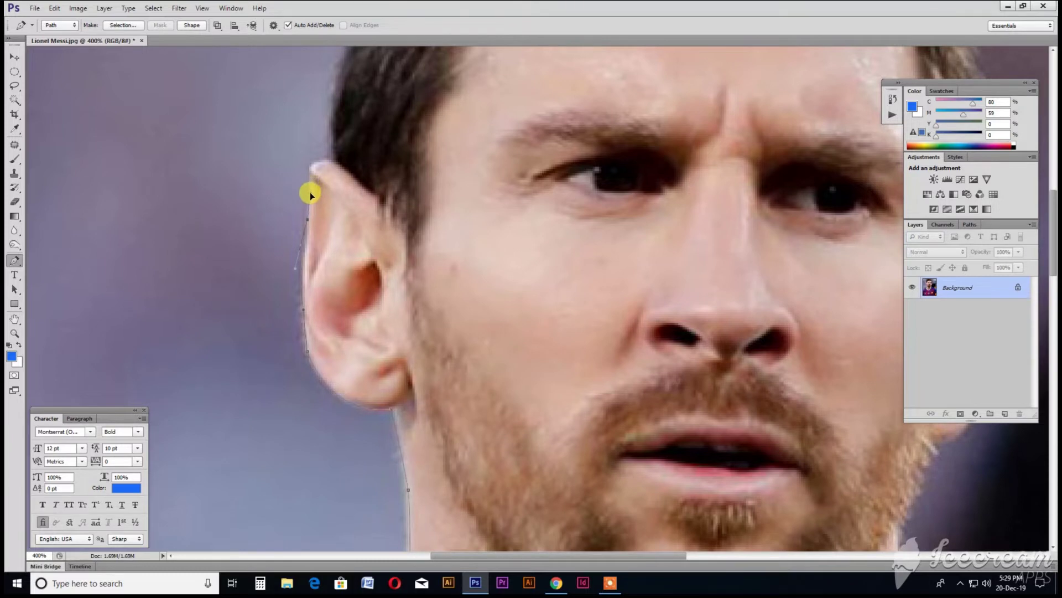
{"action": "left_click_drag", "start_coordinate": [330, 157], "coordinate": [362, 158]}
{"action": "left_click", "coordinate": [331, 159], "text": "alt"}
{"action": "scroll", "coordinate": [328, 132], "scroll_direction": "down", "scroll_amount": 2}
{"action": "scroll", "coordinate": [469, 108], "scroll_direction": "up", "scroll_amount": 1}
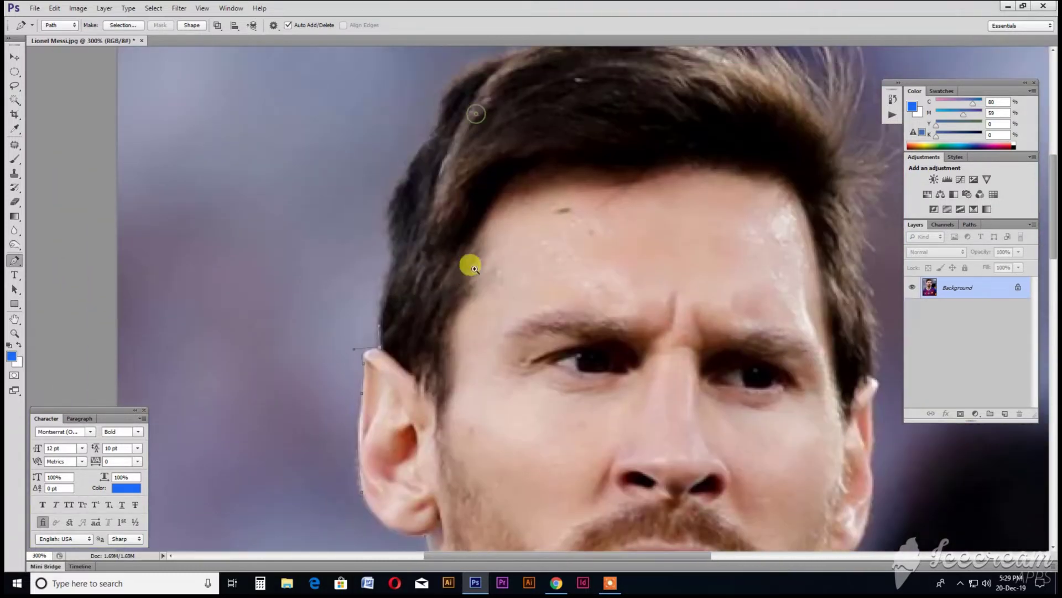
Extend the path up the hairline and across the crown of the hair.
{"action": "left_click", "coordinate": [391, 232]}
{"action": "left_click_drag", "start_coordinate": [405, 180], "coordinate": [415, 150]}
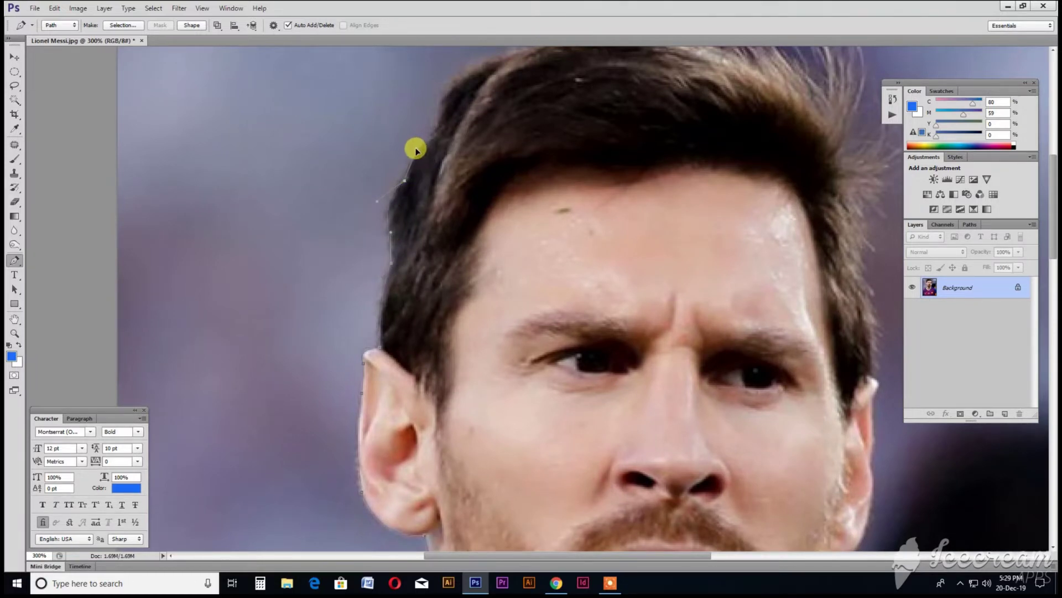
{"action": "scroll", "coordinate": [424, 277], "scroll_direction": "up", "scroll_amount": 1}
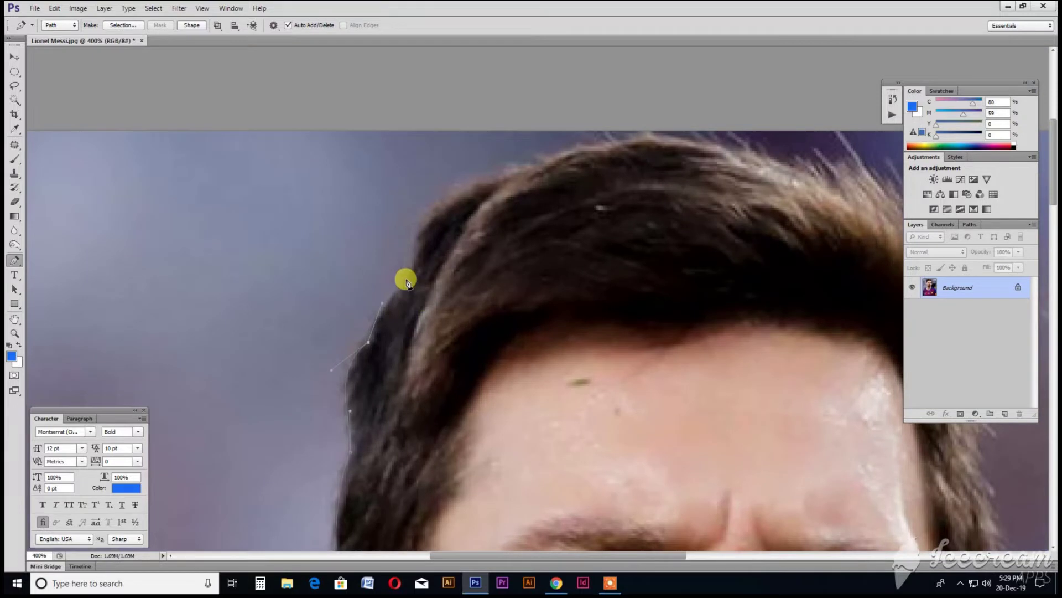
{"action": "left_click", "coordinate": [410, 278]}
{"action": "left_click", "coordinate": [419, 241]}
{"action": "mouse_move", "coordinate": [502, 175]}
{"action": "left_mouse_down"}
{"action": "mouse_move", "coordinate": [564, 185]}
{"action": "mouse_move", "coordinate": [586, 155]}
{"action": "left_mouse_up"}
{"action": "mouse_move", "coordinate": [615, 173]}
{"action": "left_mouse_down"}
{"action": "mouse_move", "coordinate": [518, 183]}
{"action": "mouse_move", "coordinate": [584, 180]}
{"action": "left_mouse_up"}
{"action": "left_click", "coordinate": [562, 195]}
{"action": "left_click_drag", "start_coordinate": [634, 215], "coordinate": [686, 229]}
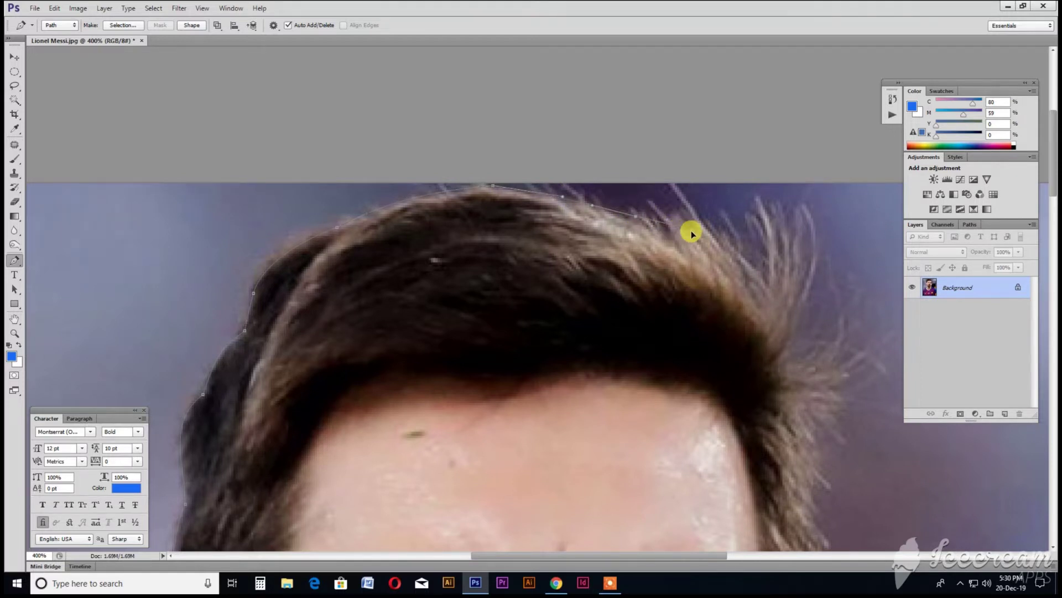
{"action": "scroll", "coordinate": [719, 260], "scroll_direction": "down", "scroll_amount": 2}
{"action": "scroll", "coordinate": [719, 260], "scroll_direction": "right", "scroll_amount": 2}
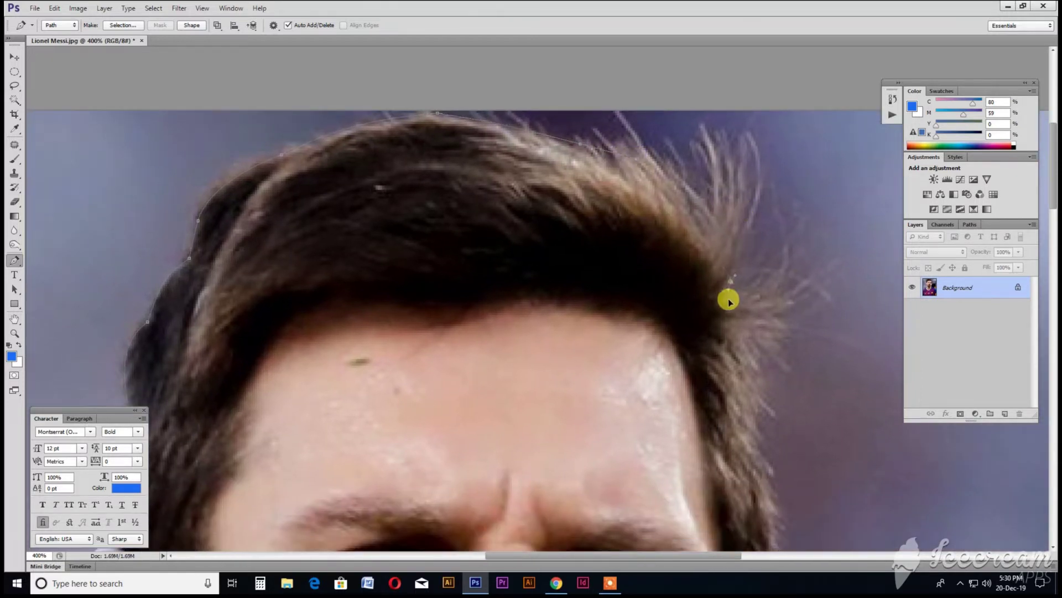
Curve the path down the right side of the hair to the temple.
{"action": "left_click_drag", "start_coordinate": [735, 304], "coordinate": [736, 286]}
{"action": "scroll", "coordinate": [747, 320], "scroll_direction": "down", "scroll_amount": 3}
{"action": "left_click_drag", "start_coordinate": [733, 228], "coordinate": [735, 262]}
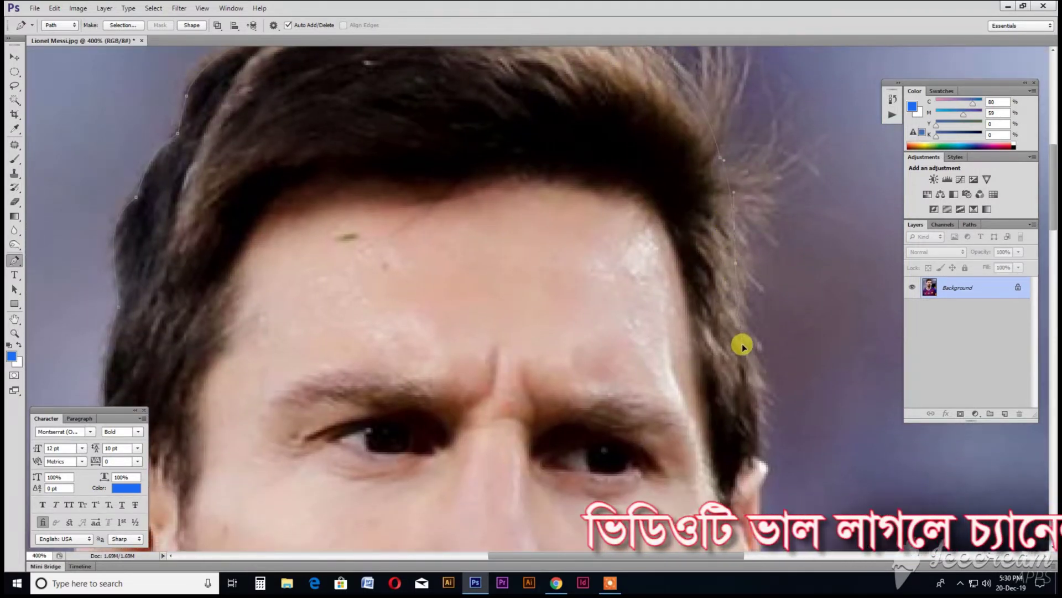
{"action": "scroll", "coordinate": [754, 387], "scroll_direction": "down", "scroll_amount": 3}
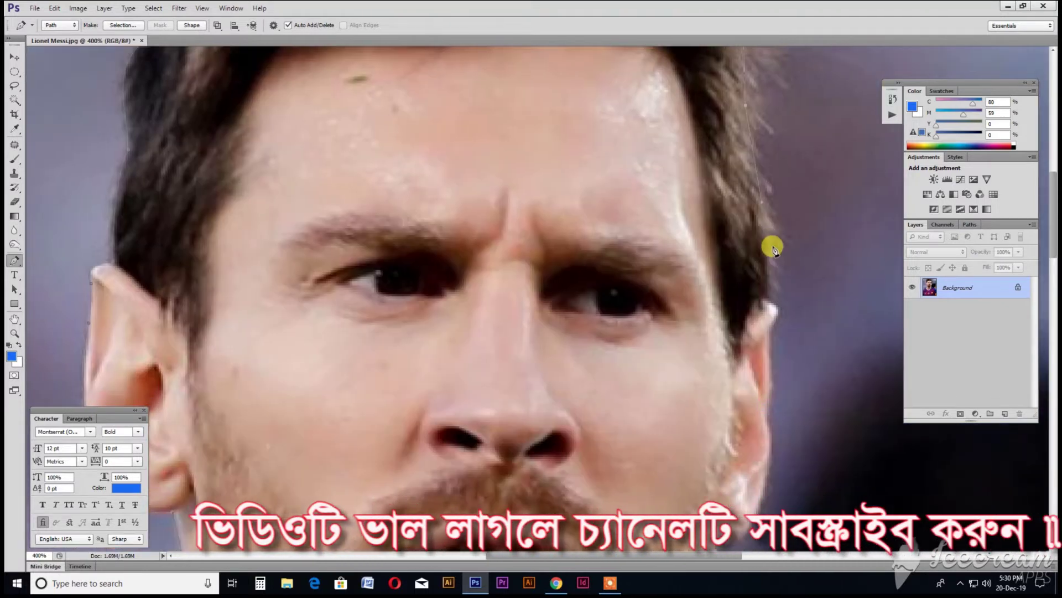
{"action": "left_click_drag", "start_coordinate": [768, 297], "coordinate": [788, 297]}
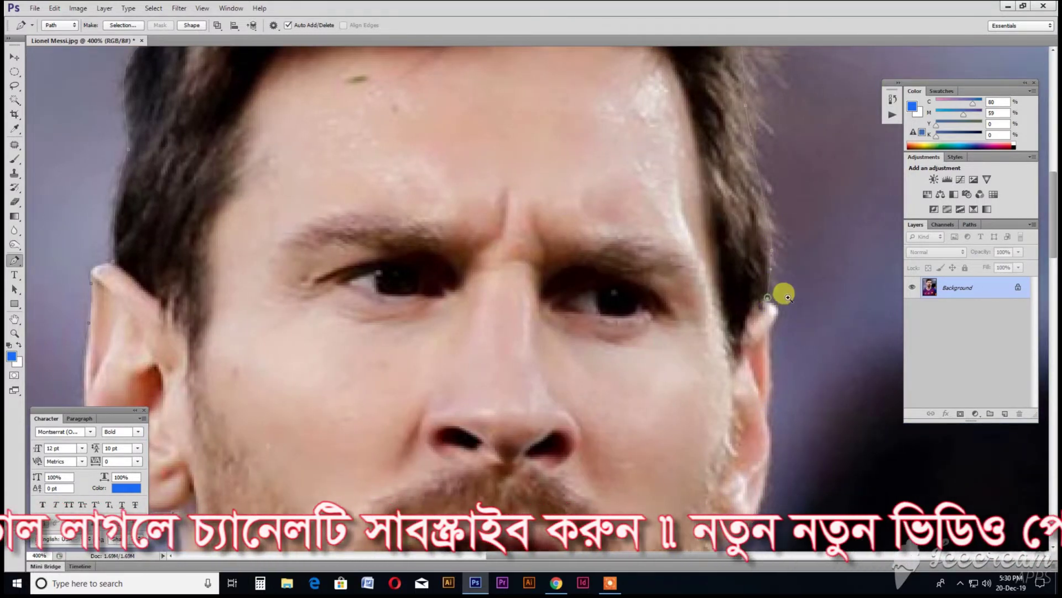
{"action": "scroll", "coordinate": [788, 297], "scroll_direction": "down", "scroll_amount": 2}
{"action": "key", "text": "ctrl+plus"}
{"action": "scroll", "coordinate": [789, 268], "scroll_direction": "down", "scroll_amount": 2}
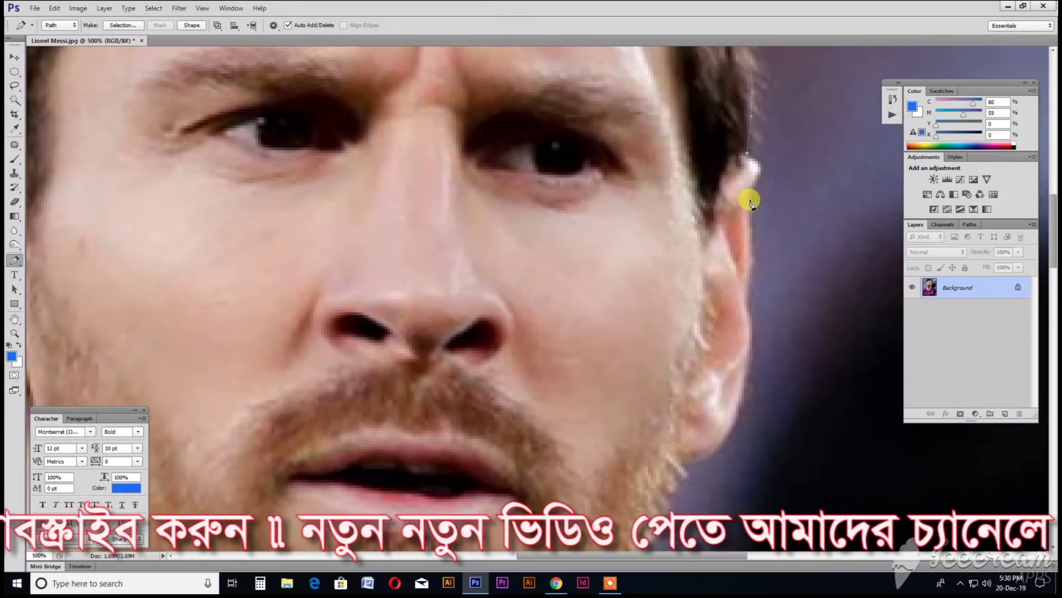
Continue the path down the right ear's edge toward the jaw.
{"action": "mouse_move", "coordinate": [753, 187]}
{"action": "left_mouse_down"}
{"action": "mouse_move", "coordinate": [728, 225]}
{"action": "mouse_move", "coordinate": [730, 209]}
{"action": "left_mouse_up"}
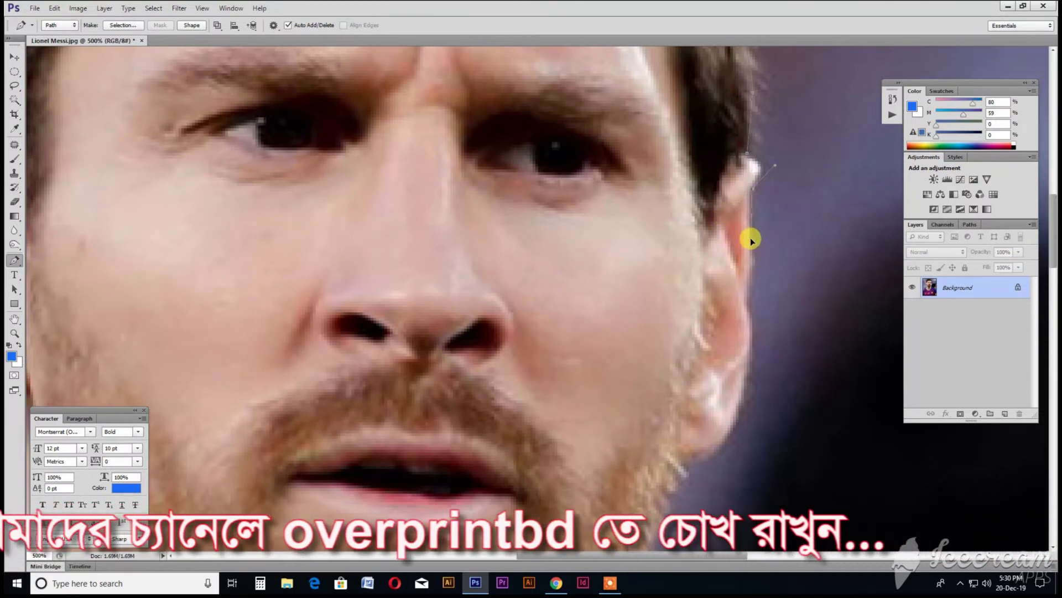
{"action": "scroll", "coordinate": [752, 240], "scroll_direction": "down", "scroll_amount": 1}
{"action": "left_click", "coordinate": [758, 254]}
{"action": "left_click", "coordinate": [756, 275]}
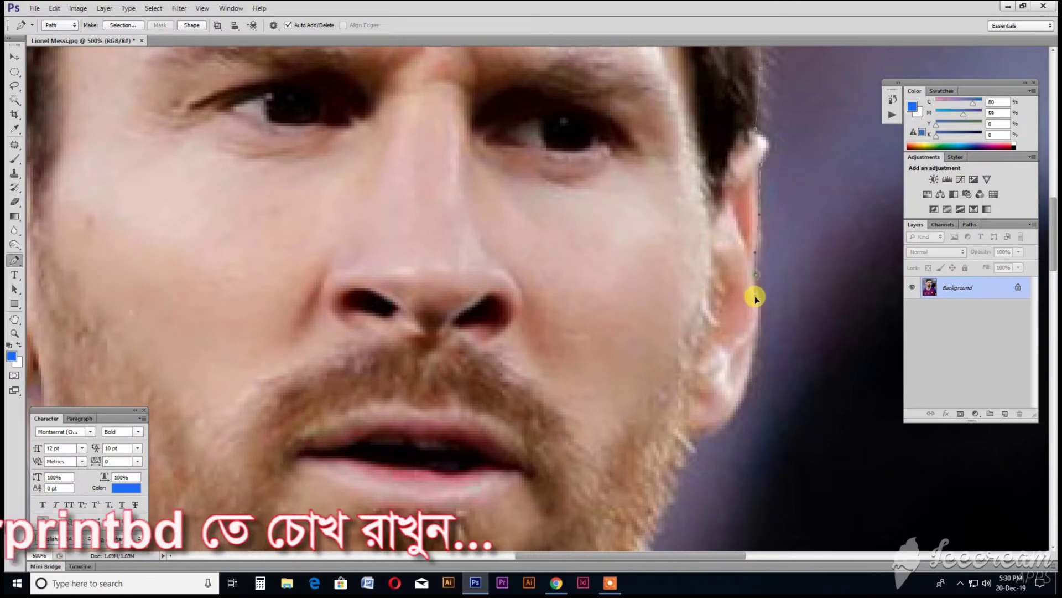
{"action": "scroll", "coordinate": [785, 255], "scroll_direction": "down", "scroll_amount": 5}
{"action": "scroll", "coordinate": [786, 254], "scroll_direction": "left", "scroll_amount": 2}
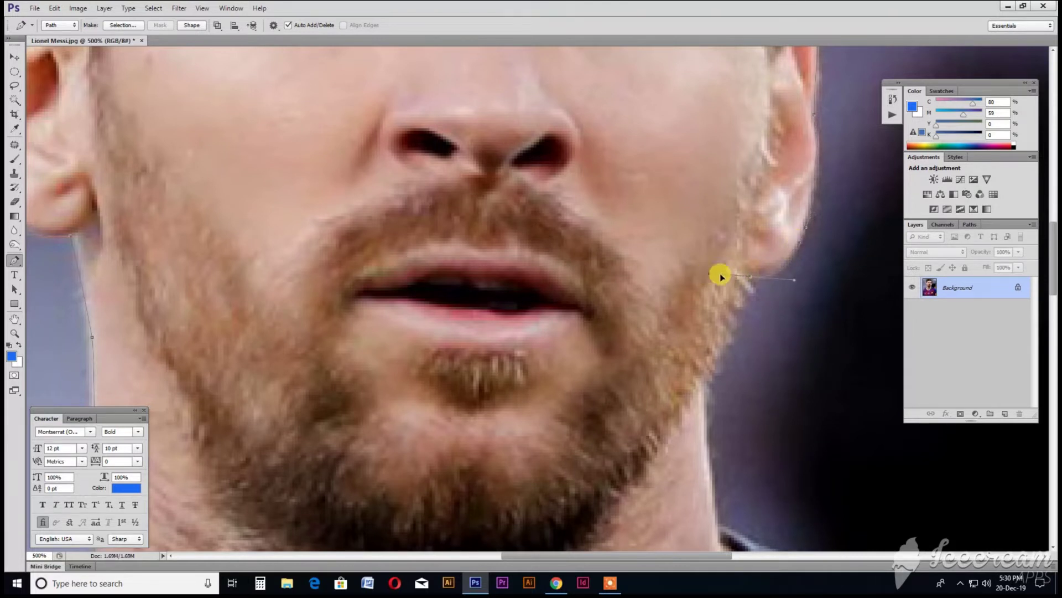
{"action": "scroll", "coordinate": [717, 326], "scroll_direction": "down", "scroll_amount": 1}
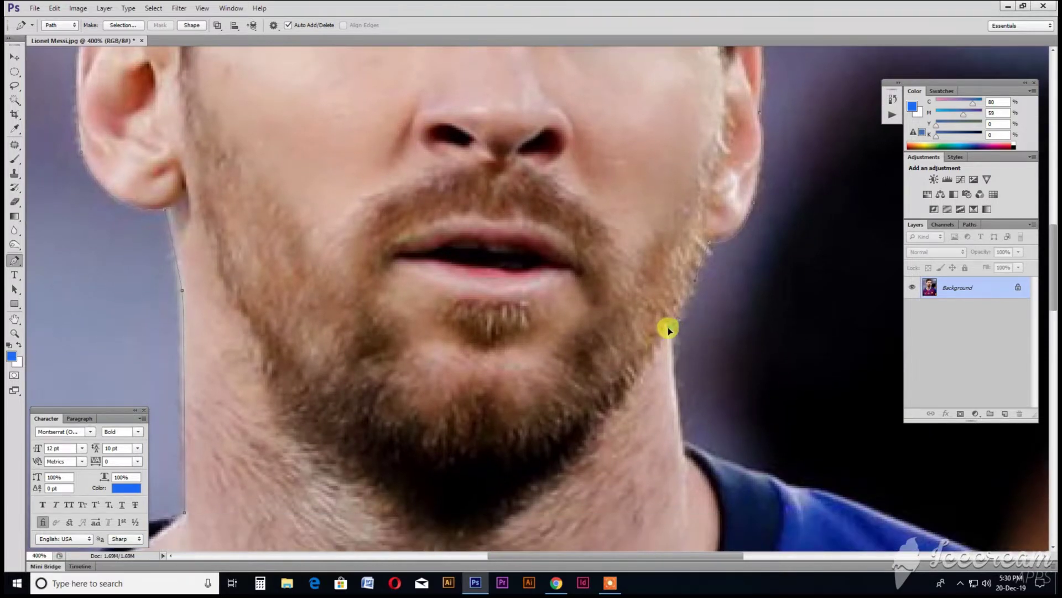
{"action": "scroll", "coordinate": [667, 393], "scroll_direction": "down", "scroll_amount": 1}
{"action": "scroll", "coordinate": [656, 390], "scroll_direction": "down", "scroll_amount": 1}
Add anchors from the neck along the collar and shoulder slope, turning the path upward.
{"action": "mouse_move", "coordinate": [830, 241]}
{"action": "left_mouse_down"}
{"action": "mouse_move", "coordinate": [782, 309]}
{"action": "mouse_move", "coordinate": [814, 506]}
{"action": "left_mouse_up"}
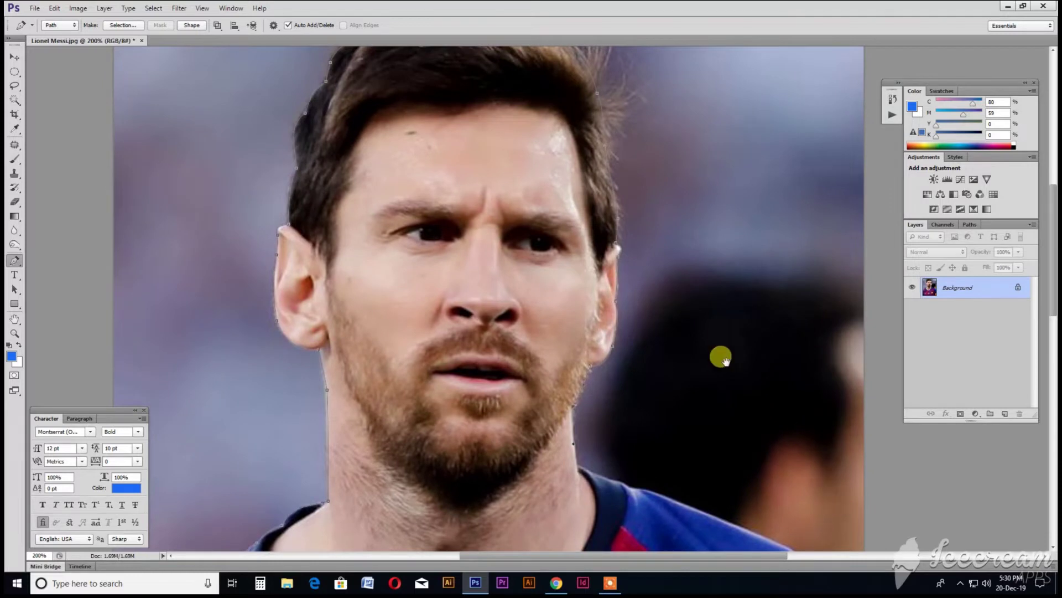
{"action": "scroll", "coordinate": [718, 250], "scroll_direction": "down", "scroll_amount": 5}
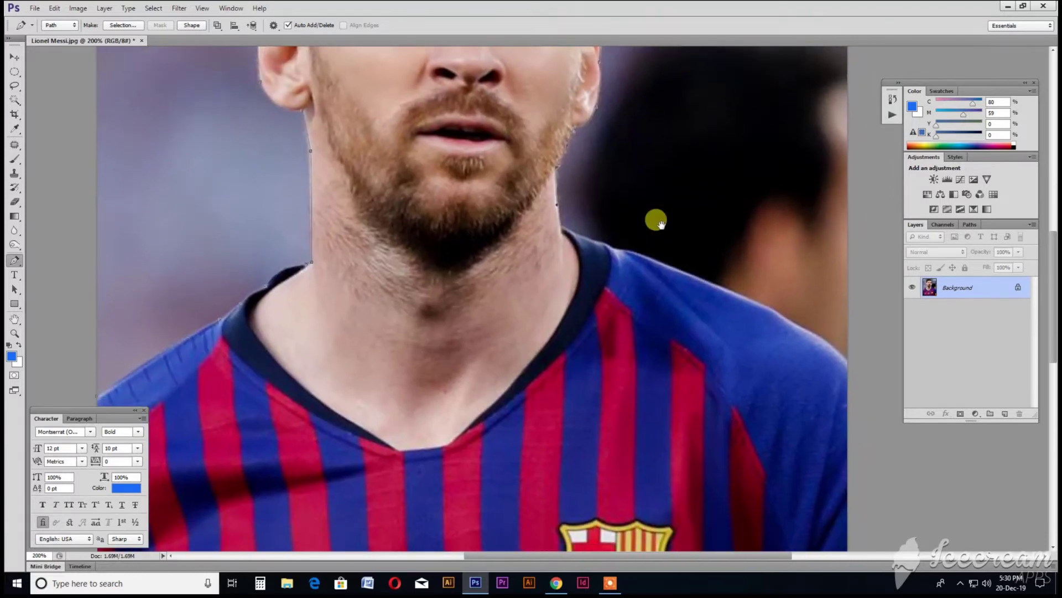
{"action": "scroll", "coordinate": [545, 209], "scroll_direction": "up", "scroll_amount": 1}
{"action": "scroll", "coordinate": [514, 237], "scroll_direction": "up", "scroll_amount": 1}
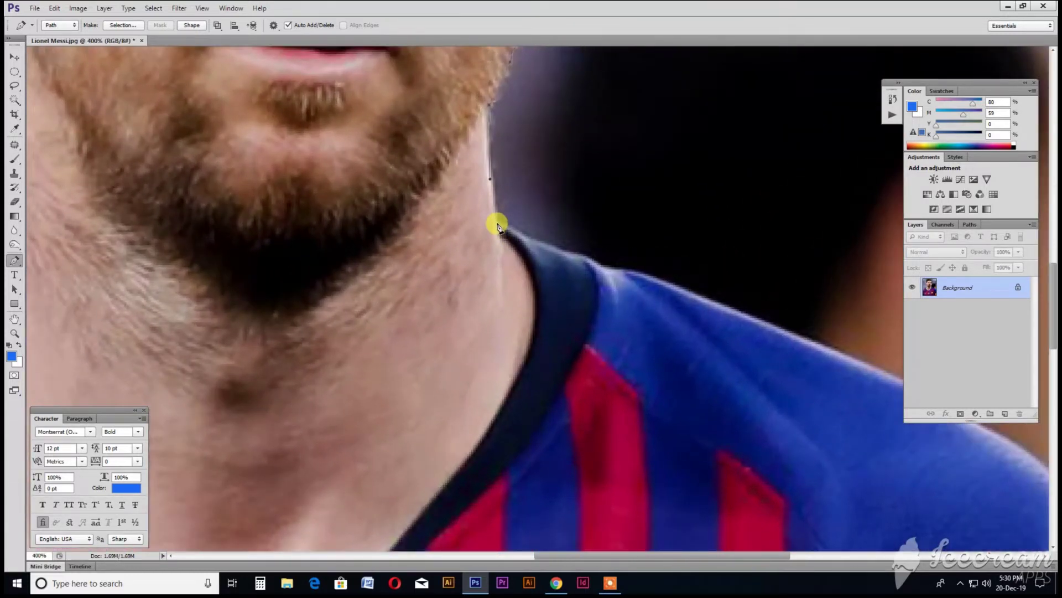
{"action": "left_click", "coordinate": [522, 231]}
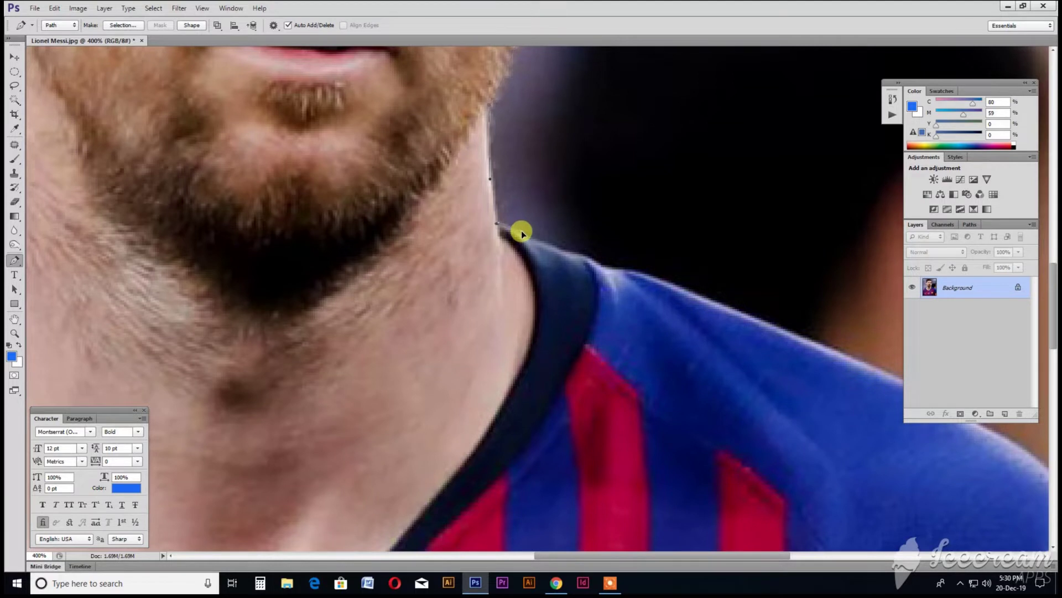
{"action": "left_click", "coordinate": [592, 258]}
{"action": "left_click", "coordinate": [636, 269]}
{"action": "scroll", "coordinate": [695, 292], "scroll_direction": "down", "scroll_amount": 2}
{"action": "left_click", "coordinate": [620, 267]}
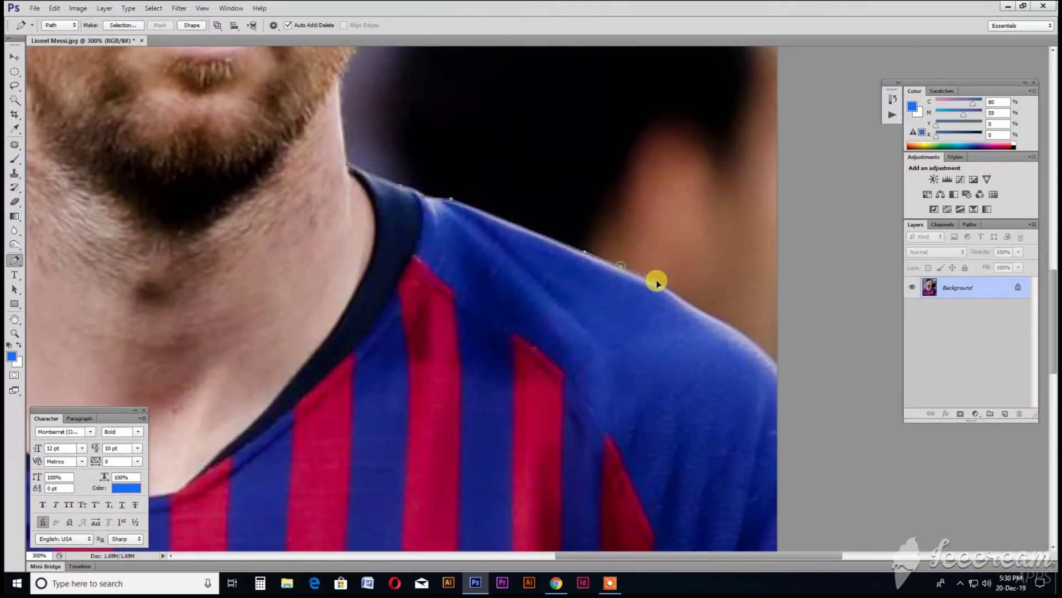
{"action": "left_click", "coordinate": [672, 289]}
{"action": "left_click_drag", "start_coordinate": [704, 314], "coordinate": [712, 317]}
{"action": "left_click", "coordinate": [733, 330]}
{"action": "left_click_drag", "start_coordinate": [792, 407], "coordinate": [804, 294]}
Close the path around the background above the photo and load it as a selection.
{"action": "key", "text": "ctrl+minus"}
{"action": "key", "text": "ctrl+minus"}
{"action": "key", "text": "ctrl+minus"}
{"action": "key", "text": "ctrl+minus"}
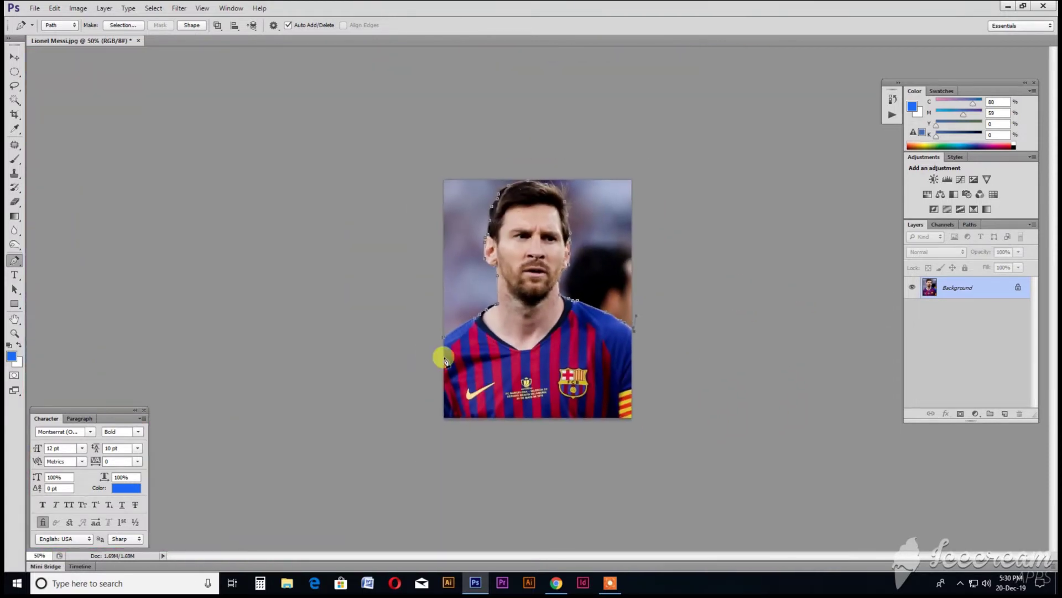
{"action": "key", "text": "ctrl+plus"}
{"action": "key", "text": "ctrl+plus"}
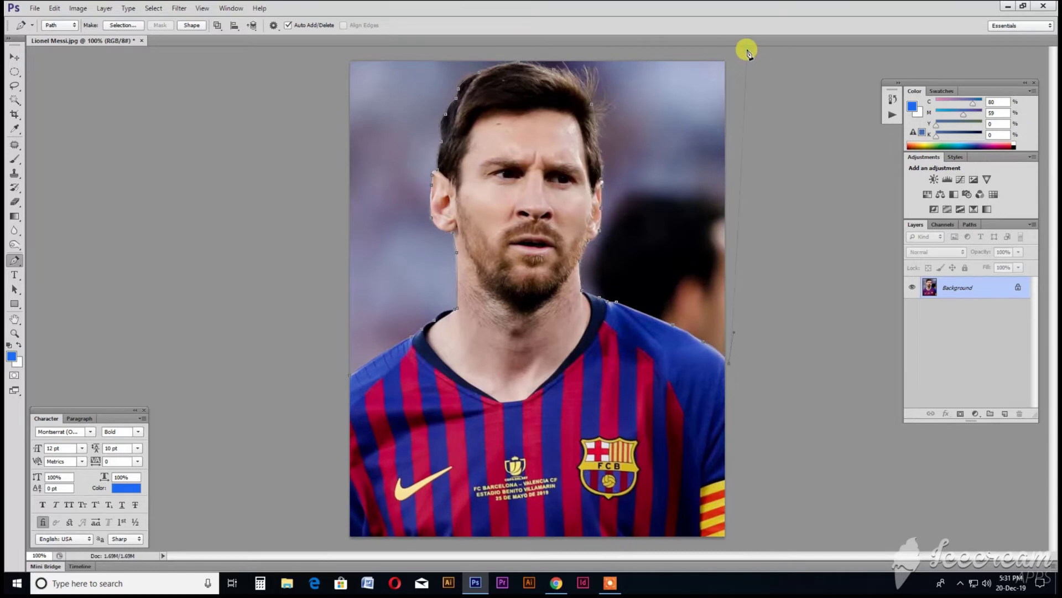
{"action": "key", "text": "ctrl+minus"}
{"action": "left_click", "coordinate": [364, 103]}
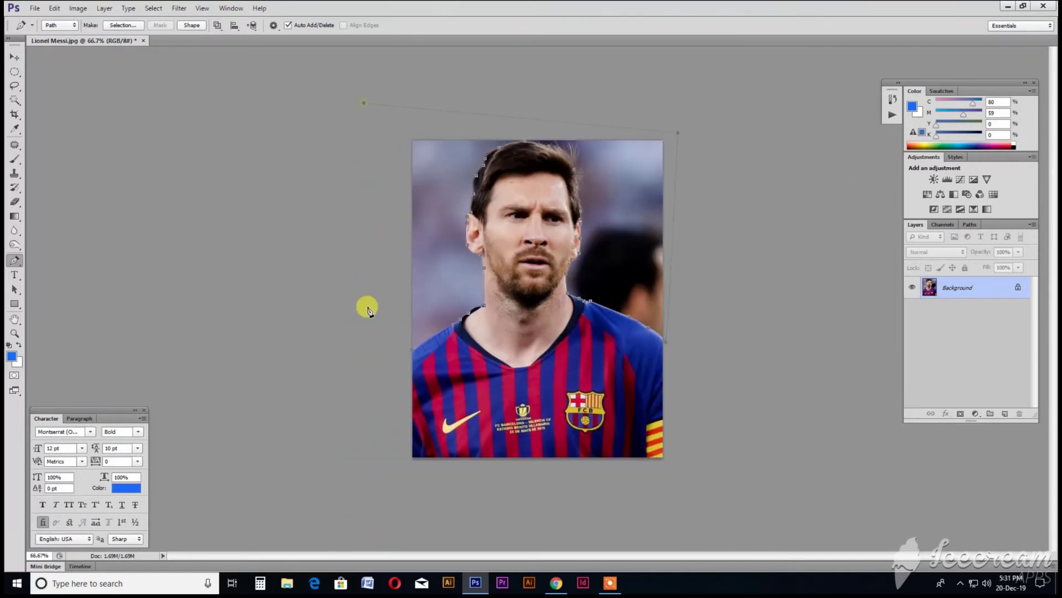
{"action": "left_click", "coordinate": [414, 354]}
{"action": "key", "text": "ctrl+plus"}
{"action": "key", "text": "ctrl+plus"}
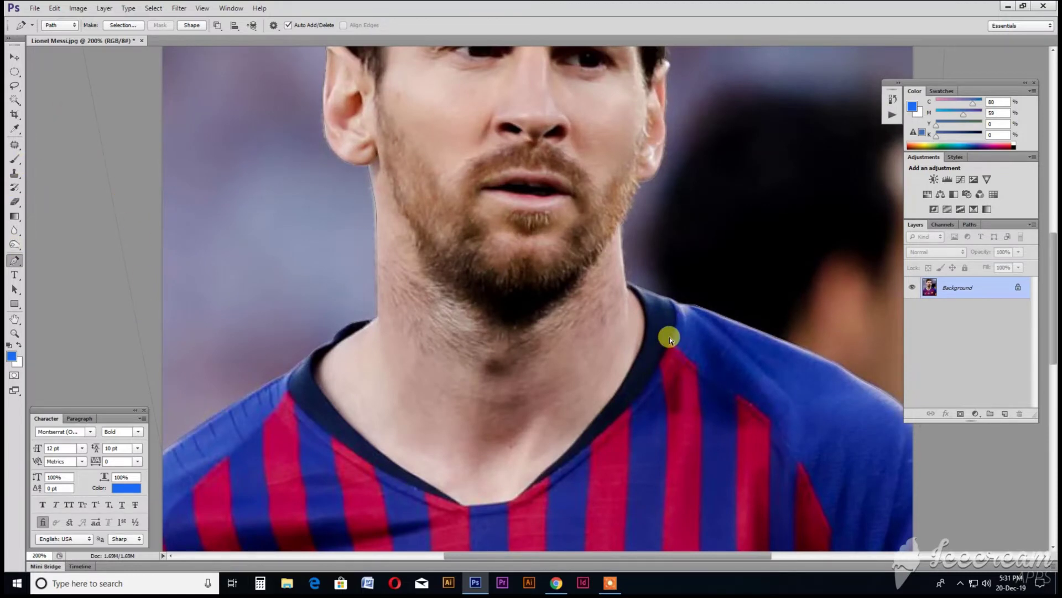
{"action": "key", "text": "ctrl+minus"}
{"action": "key", "text": "ctrl+minus"}
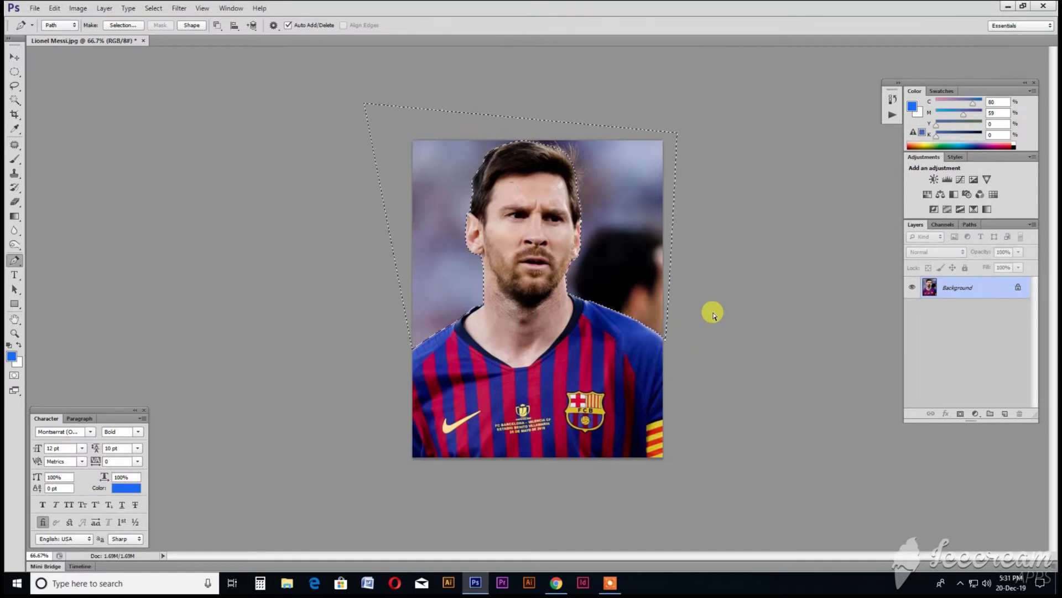
{"action": "key", "text": "ctrl+plus"}
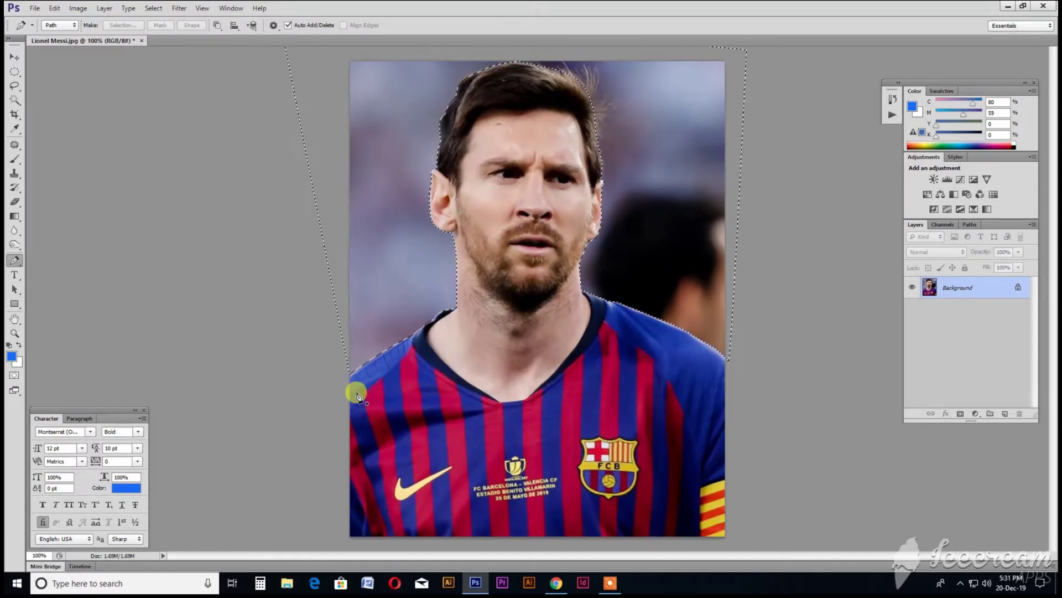
Set the foreground colour to blue #0c17ed in the Color Picker.
{"action": "key", "text": "ctrl+d"}
{"action": "left_click", "coordinate": [12, 357]}
{"action": "mouse_move", "coordinate": [637, 123]}
{"action": "left_mouse_down"}
{"action": "mouse_move", "coordinate": [503, 161]}
{"action": "mouse_move", "coordinate": [636, 149]}
{"action": "left_mouse_up"}
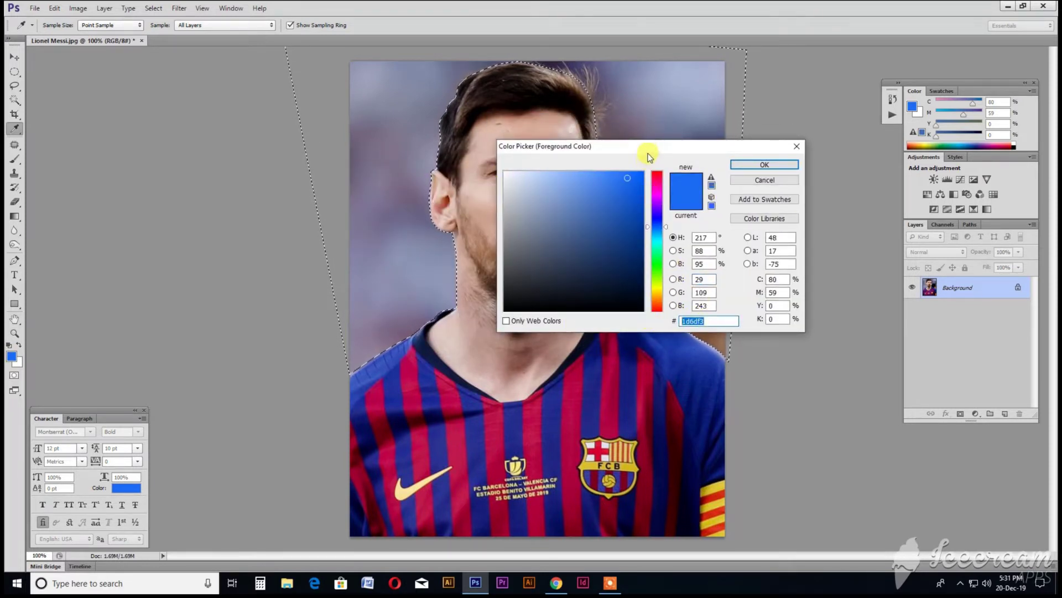
{"action": "mouse_move", "coordinate": [648, 154]}
{"action": "left_mouse_down"}
{"action": "mouse_move", "coordinate": [706, 178]}
{"action": "mouse_move", "coordinate": [762, 228]}
{"action": "left_mouse_up"}
{"action": "mouse_move", "coordinate": [773, 326]}
{"action": "left_mouse_down"}
{"action": "mouse_move", "coordinate": [777, 382]}
{"action": "mouse_move", "coordinate": [780, 252]}
{"action": "mouse_move", "coordinate": [774, 310]}
{"action": "mouse_move", "coordinate": [775, 298]}
{"action": "left_mouse_up"}
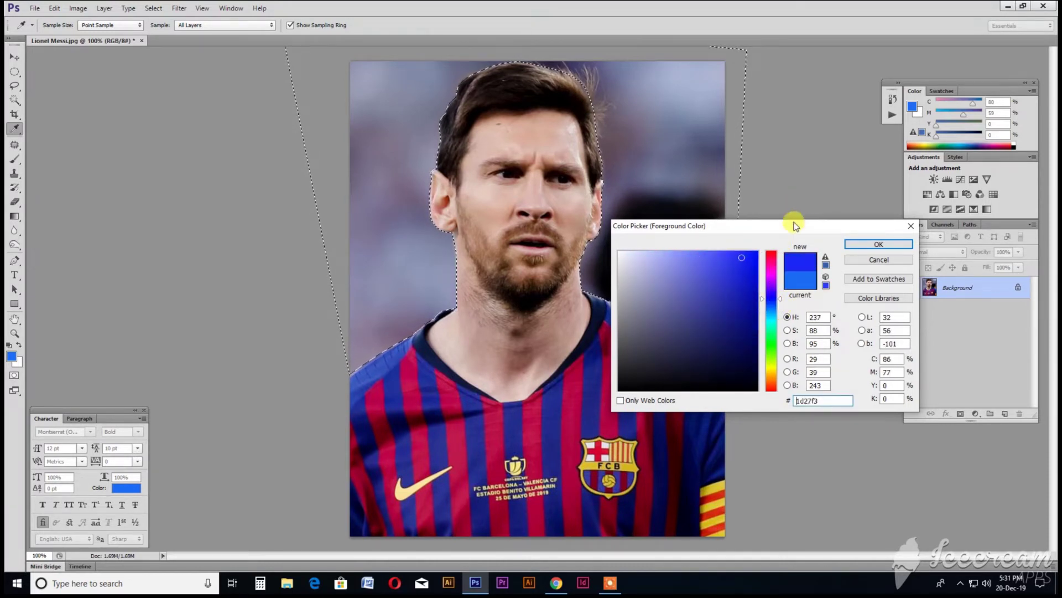
{"action": "left_click", "coordinate": [743, 278]}
{"action": "left_click", "coordinate": [751, 259]}
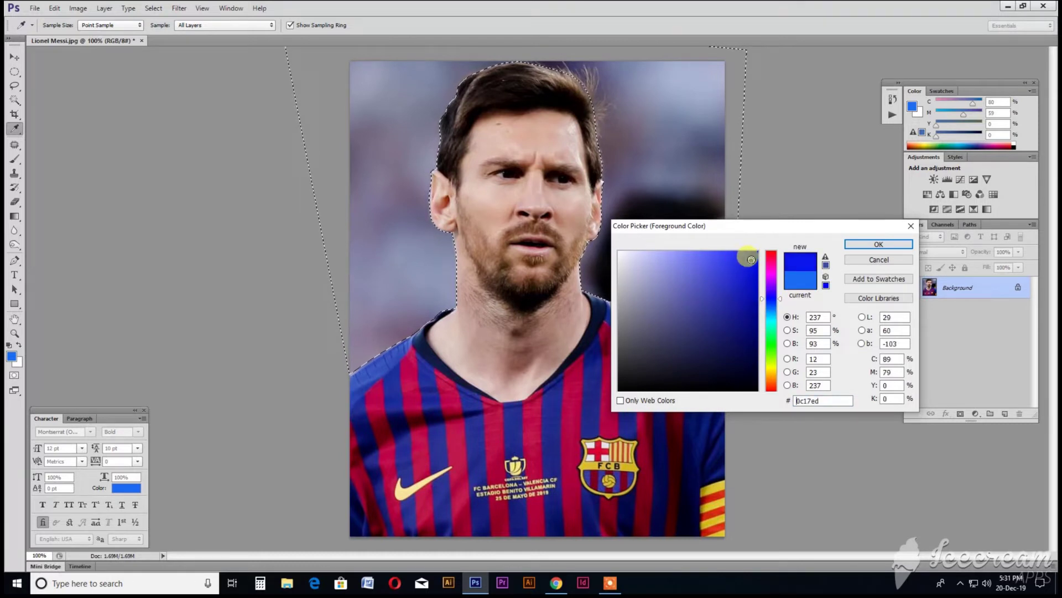
{"action": "left_click", "coordinate": [880, 245]}
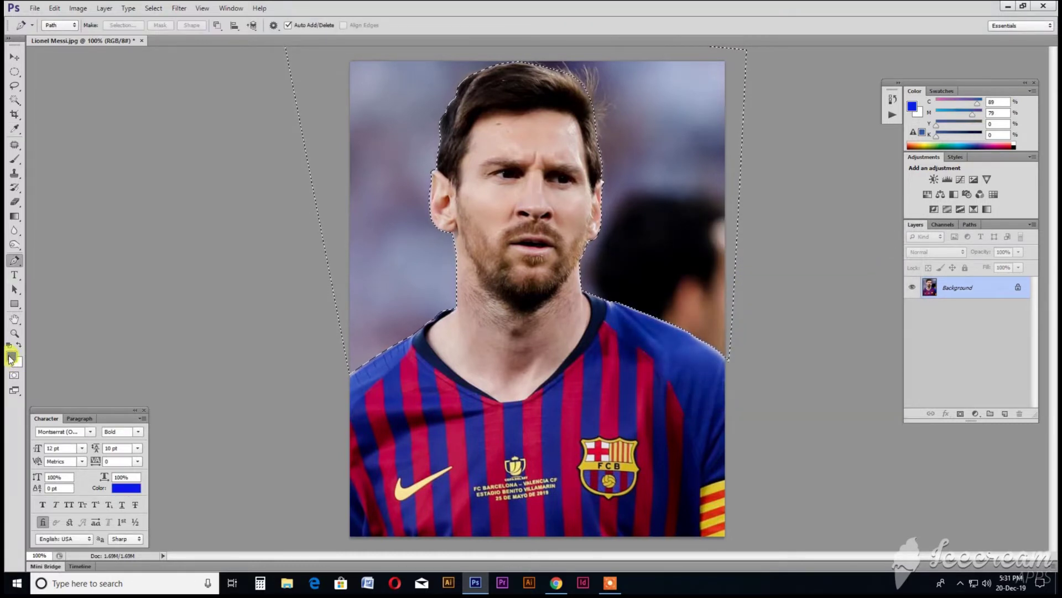
{"action": "left_click", "coordinate": [344, 335]}
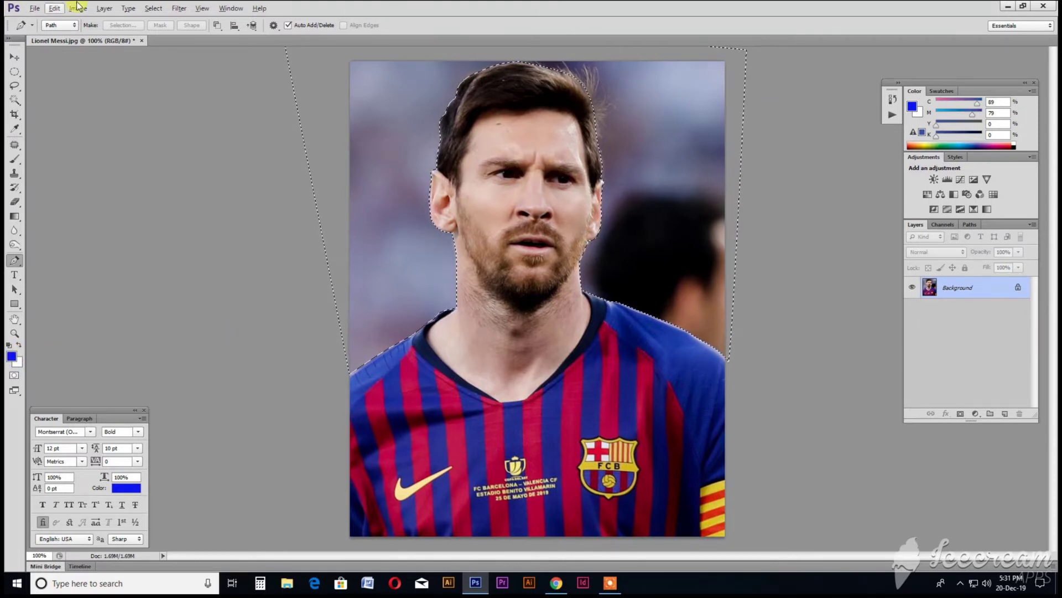
Feather the background selection by 1.5 pixels and fill it with the blue foreground colour.
{"action": "left_click", "coordinate": [154, 8]}
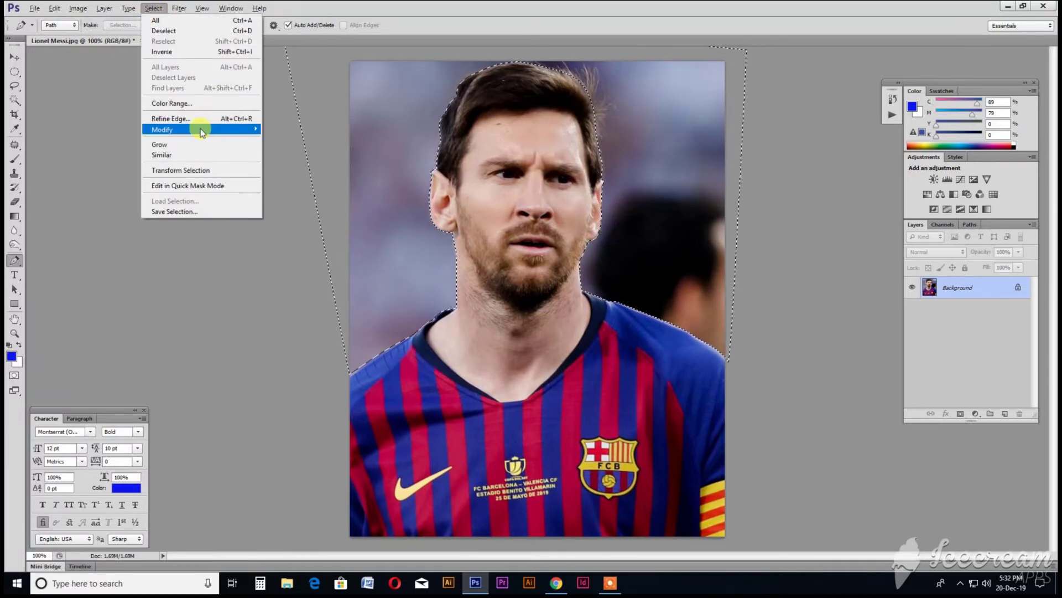
{"action": "left_click", "coordinate": [571, 394]}
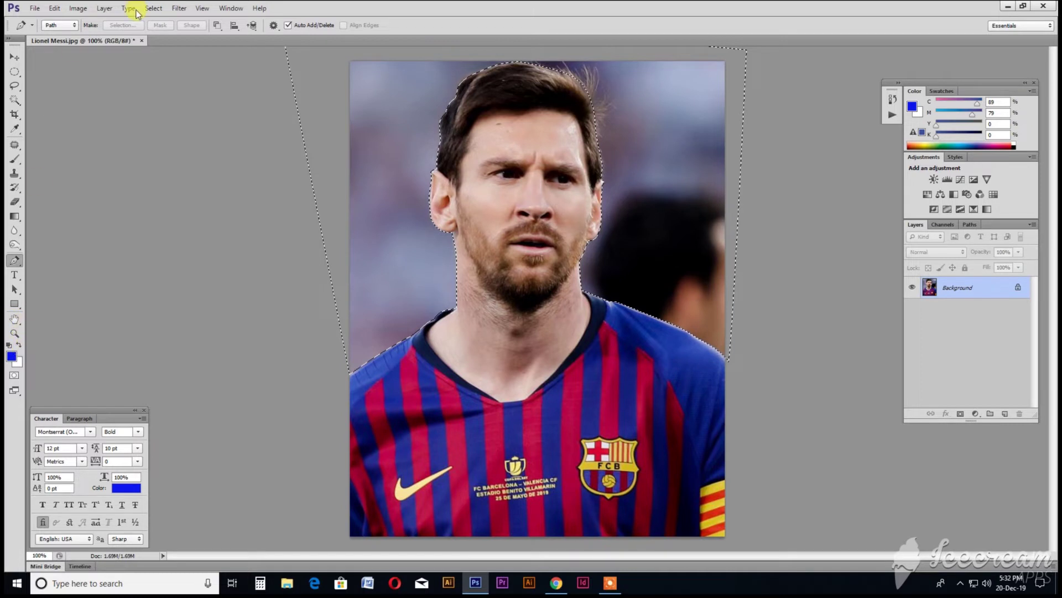
{"action": "left_click", "coordinate": [150, 13]}
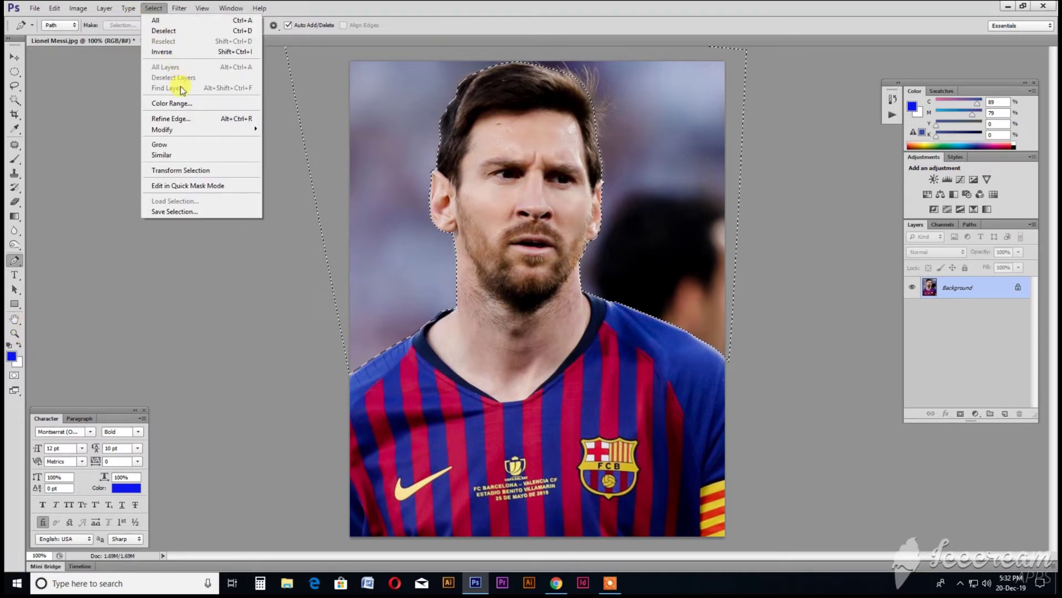
{"action": "mouse_move", "coordinate": [162, 130]}
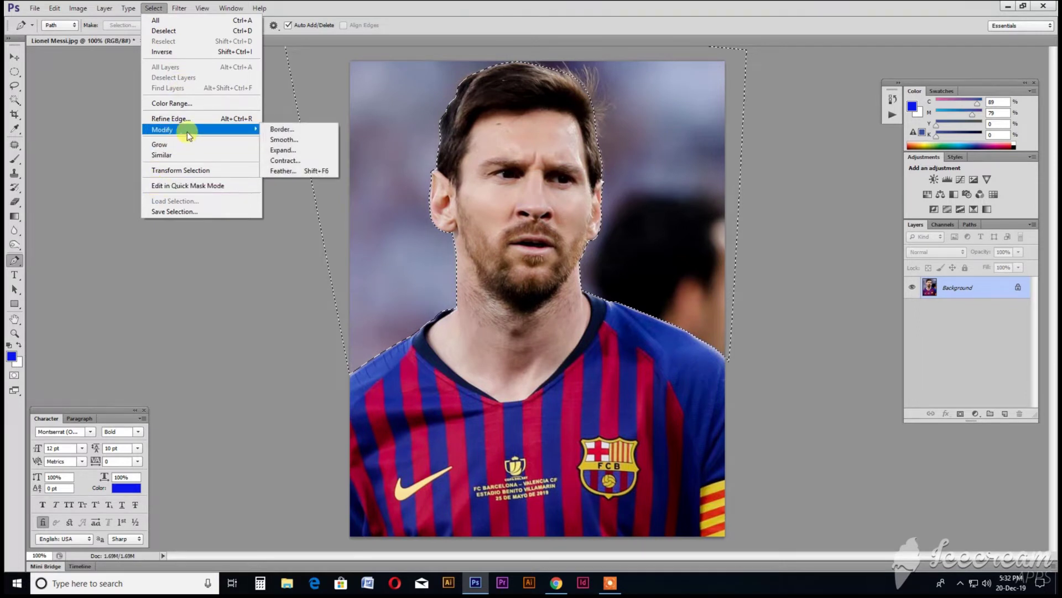
{"action": "left_click", "coordinate": [321, 172]}
{"action": "left_click", "coordinate": [520, 205]}
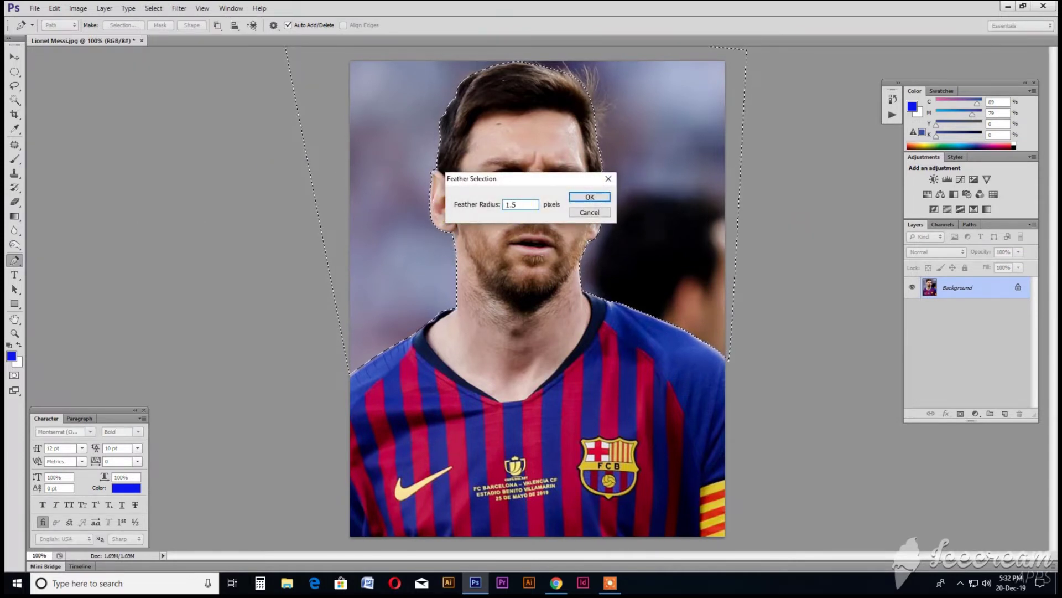
{"action": "key", "text": "Return"}
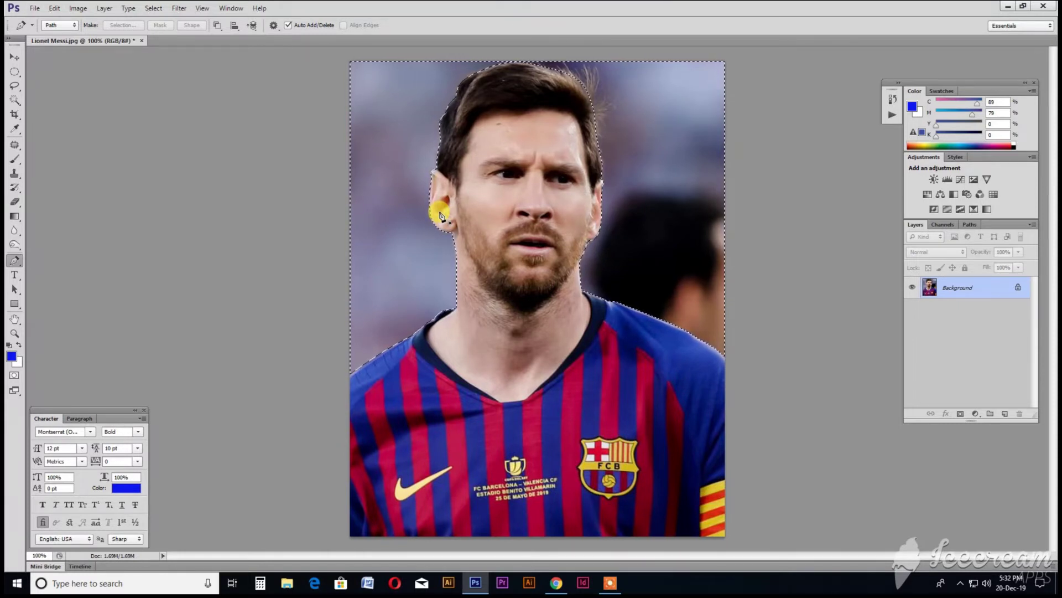
{"action": "key", "text": "alt+BackSpace"}
Deselect, inspect the edges around eyes, hair, chin and shirt, then fit the photo on screen.
{"action": "key", "text": "ctrl+d"}
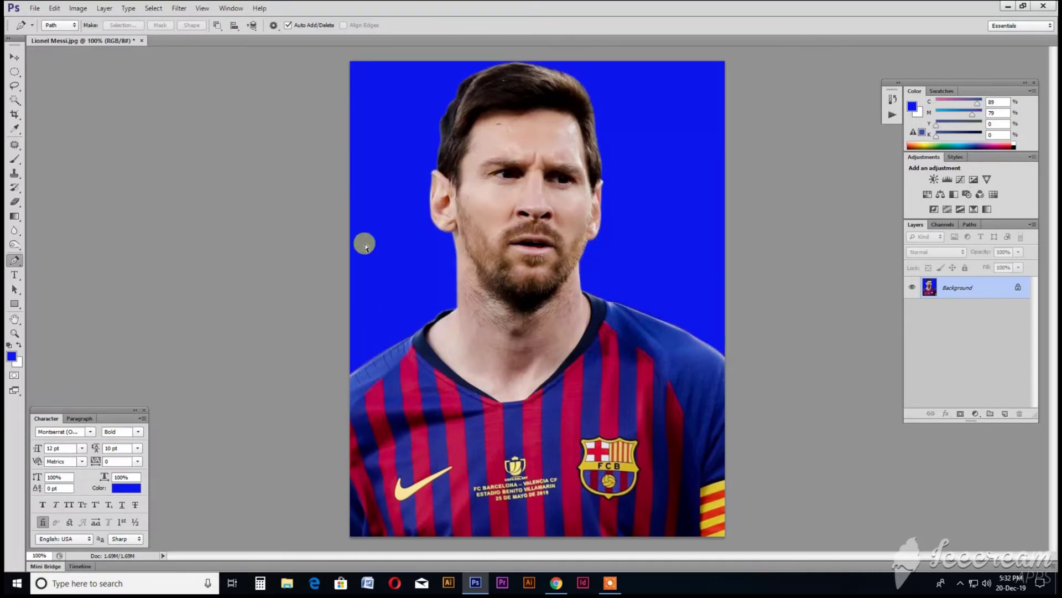
{"action": "left_click", "coordinate": [605, 208]}
{"action": "mouse_move", "coordinate": [550, 125]}
{"action": "left_mouse_down"}
{"action": "mouse_move", "coordinate": [588, 150]}
{"action": "mouse_move", "coordinate": [616, 210]}
{"action": "left_mouse_up"}
{"action": "left_click", "coordinate": [591, 153], "text": "alt"}
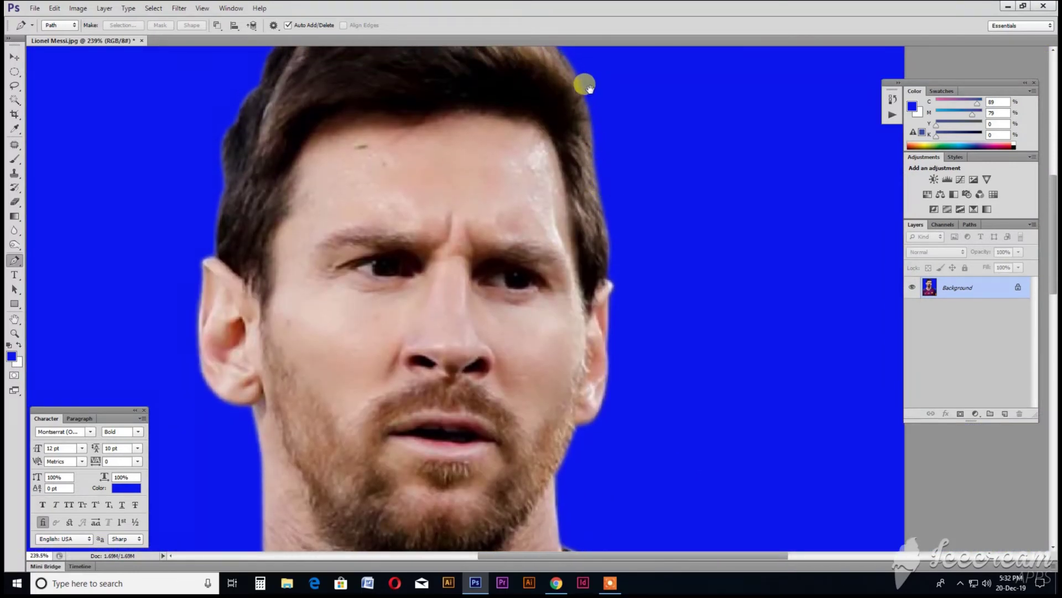
{"action": "left_click_drag", "start_coordinate": [581, 88], "coordinate": [576, 188]}
{"action": "left_click_drag", "start_coordinate": [220, 277], "coordinate": [308, 221]}
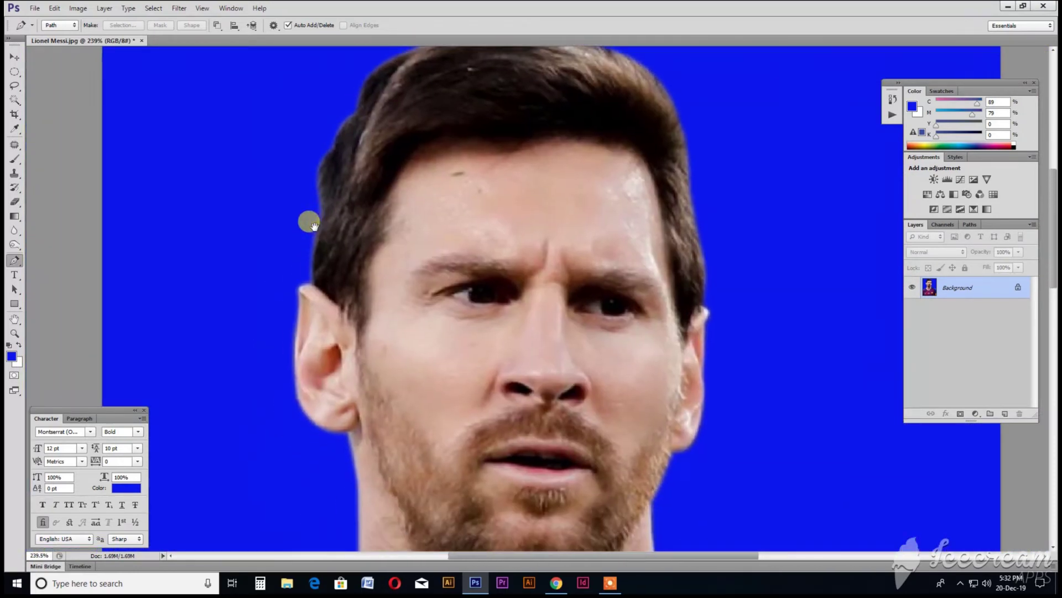
{"action": "left_click_drag", "start_coordinate": [415, 487], "coordinate": [422, 247]}
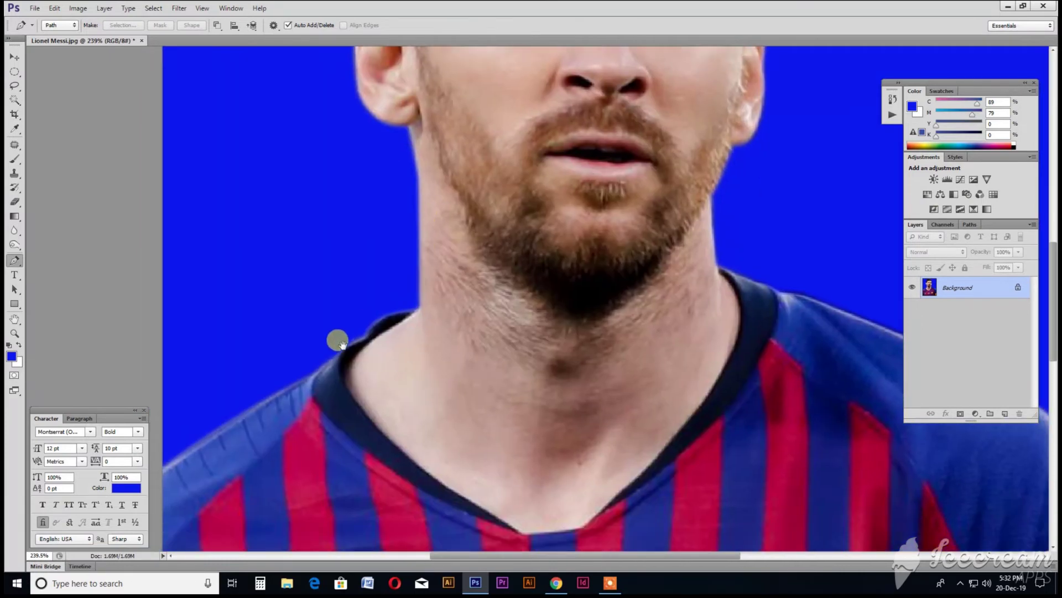
{"action": "key", "text": "ctrl+0"}
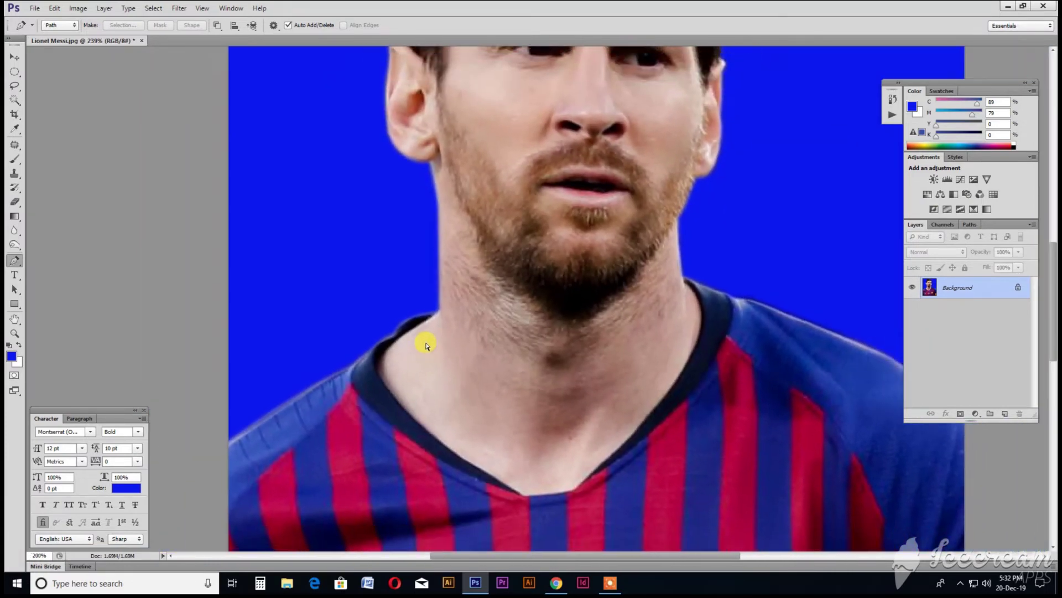
{"action": "left_click", "coordinate": [15, 57]}
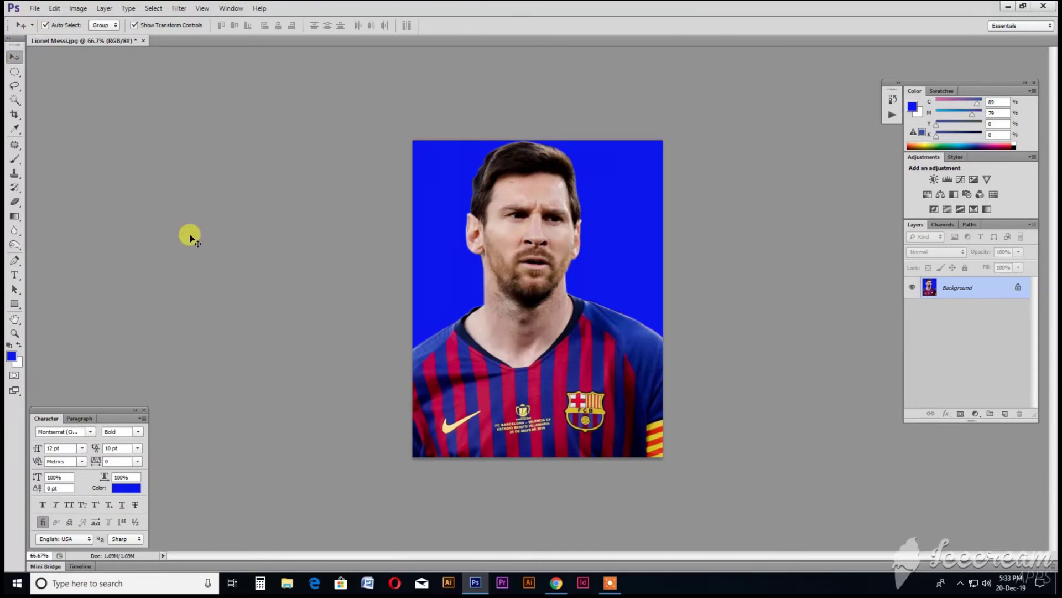
Create a new 210×297 mm CMYK document.
{"action": "left_click", "coordinate": [611, 296]}
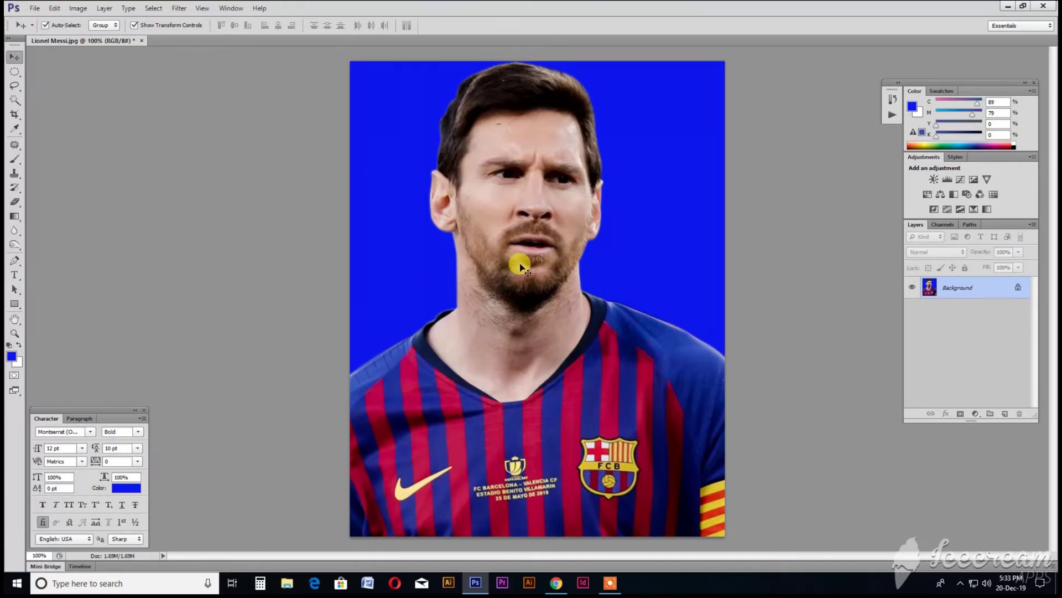
{"action": "left_click", "coordinate": [78, 7]}
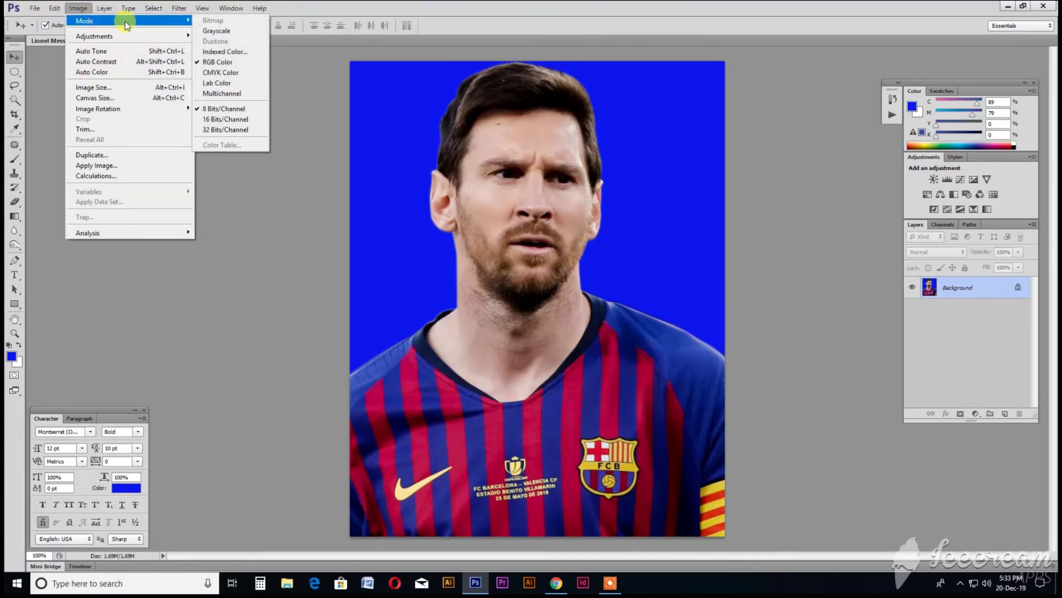
{"action": "mouse_move", "coordinate": [95, 35]}
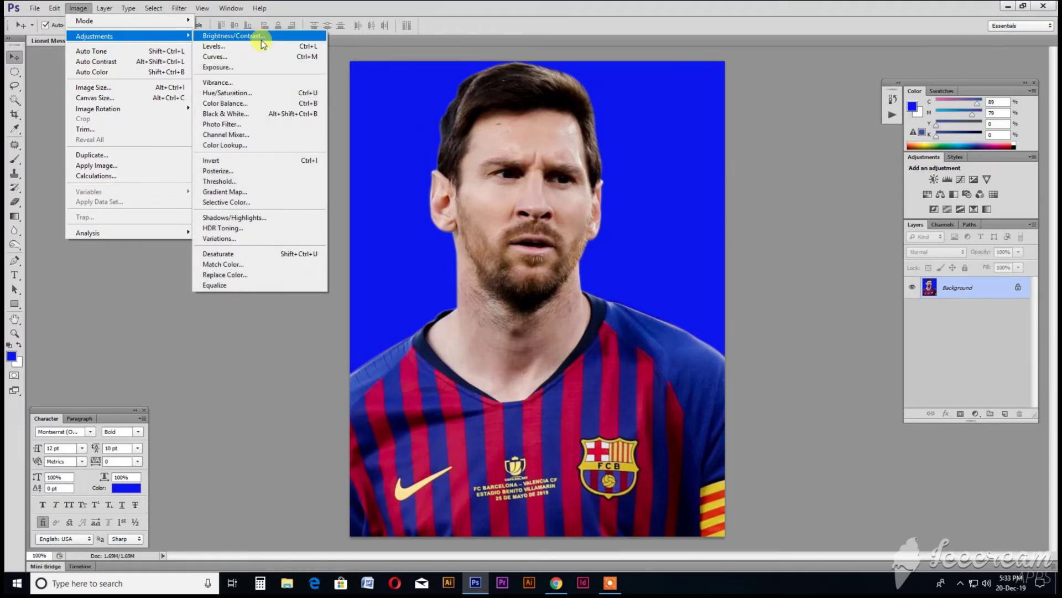
{"action": "left_click", "coordinate": [262, 40]}
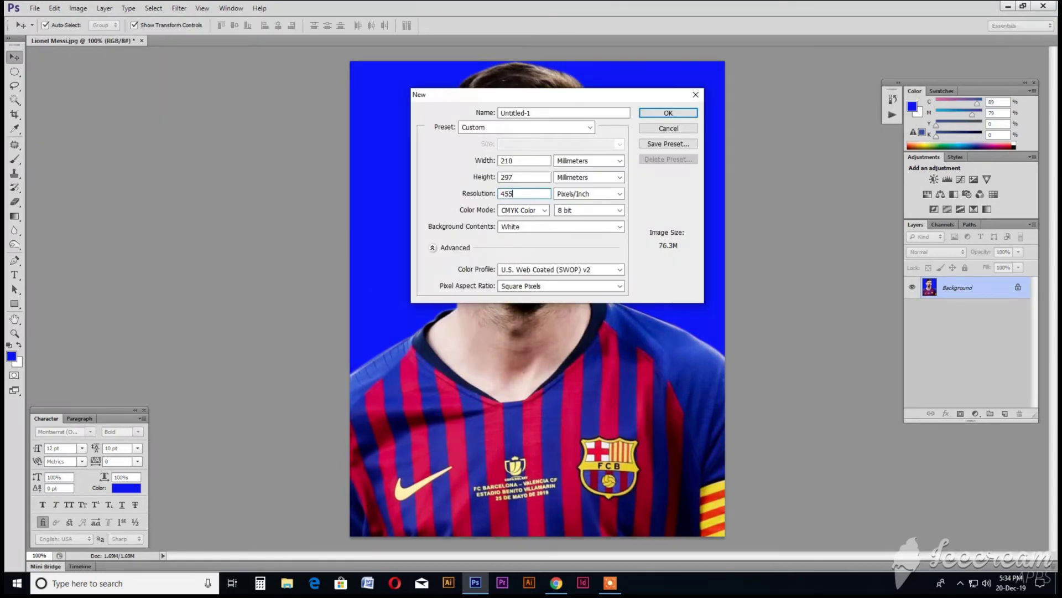
{"action": "key", "text": "Return"}
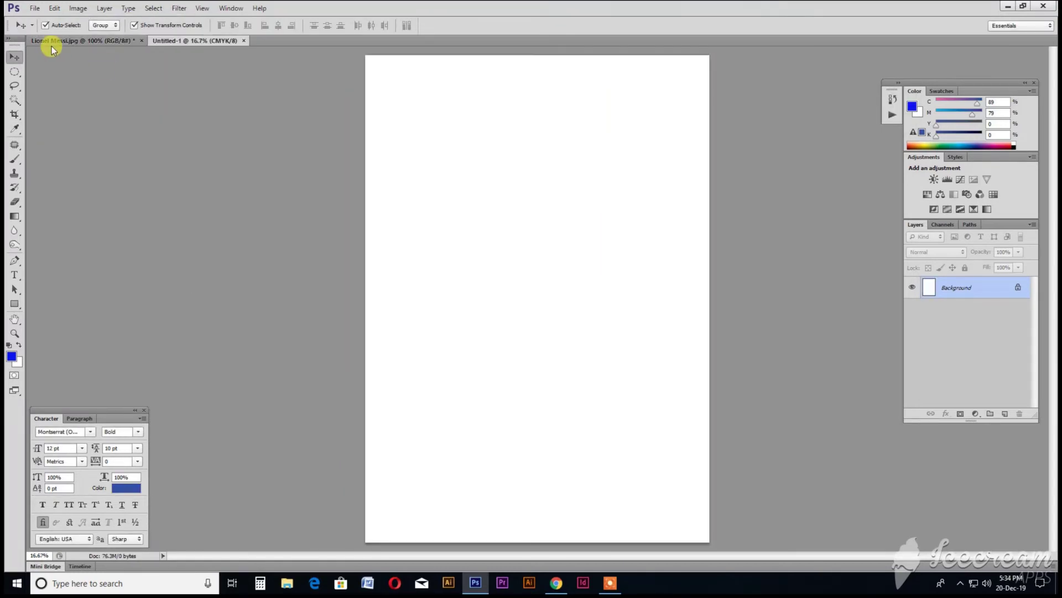
Place the Lionel Messi.jpg photo in the new page's top-left corner and drag a copy beside it.
{"action": "left_click", "coordinate": [62, 42]}
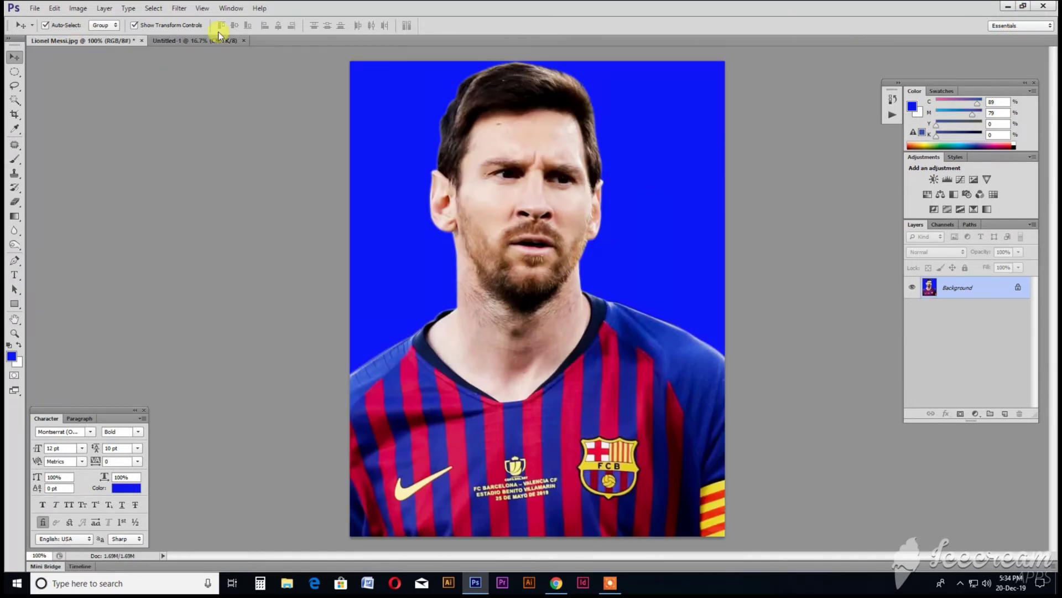
{"action": "mouse_move", "coordinate": [428, 159]}
{"action": "left_mouse_down"}
{"action": "mouse_move", "coordinate": [487, 190]}
{"action": "mouse_move", "coordinate": [406, 96]}
{"action": "left_mouse_up"}
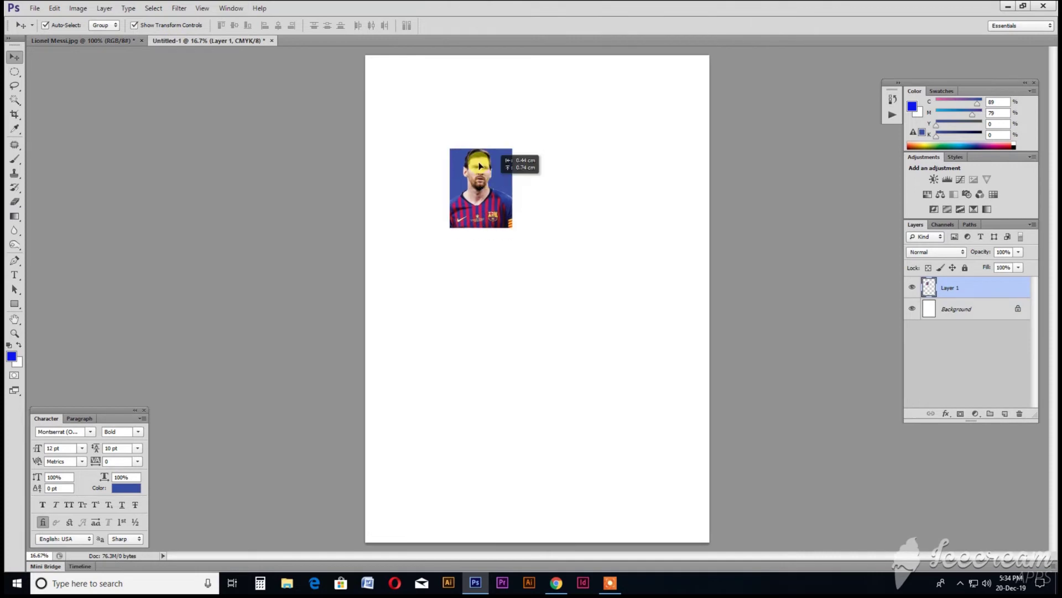
{"action": "left_click", "coordinate": [520, 165]}
{"action": "mouse_move", "coordinate": [492, 156]}
{"action": "left_mouse_down"}
{"action": "mouse_move", "coordinate": [450, 219]}
{"action": "mouse_move", "coordinate": [480, 216]}
{"action": "left_mouse_up"}
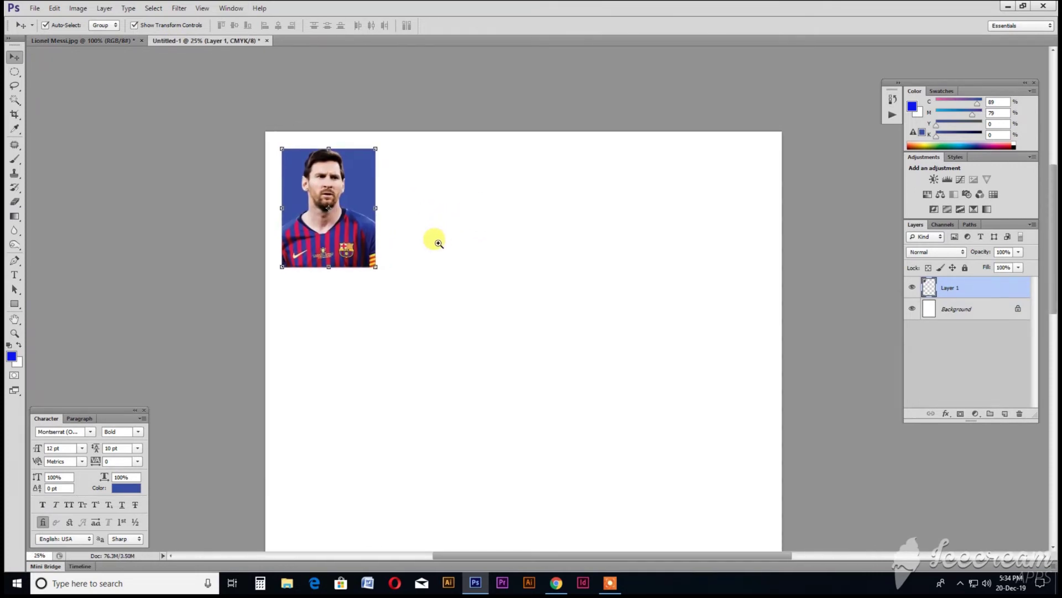
{"action": "left_click_drag", "start_coordinate": [498, 251], "coordinate": [410, 254]}
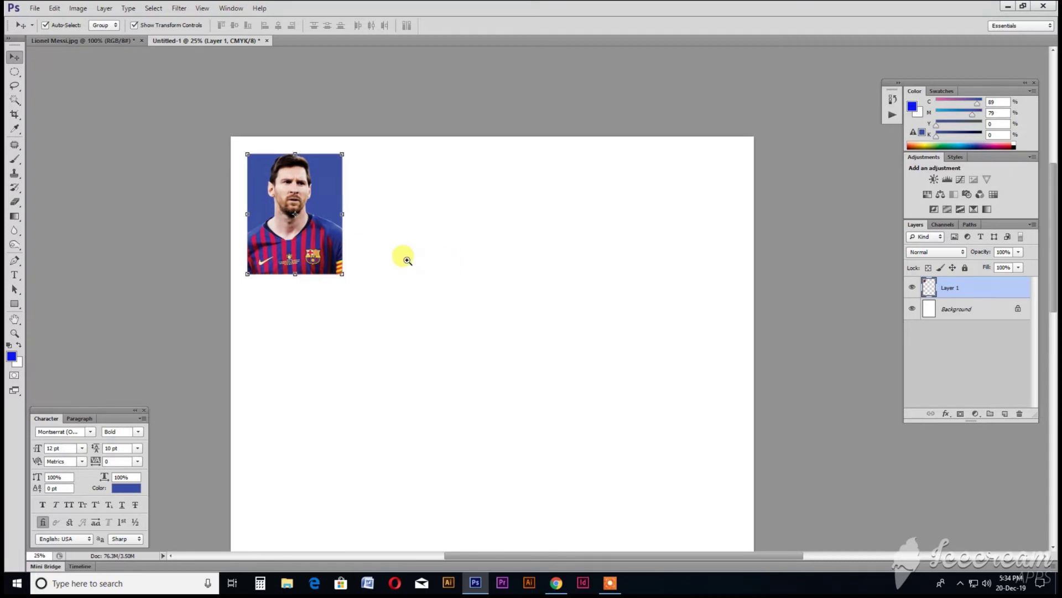
{"action": "left_click", "coordinate": [406, 256]}
{"action": "mouse_move", "coordinate": [237, 176]}
{"action": "left_mouse_down"}
{"action": "mouse_move", "coordinate": [222, 164]}
{"action": "mouse_move", "coordinate": [242, 165]}
{"action": "left_mouse_up"}
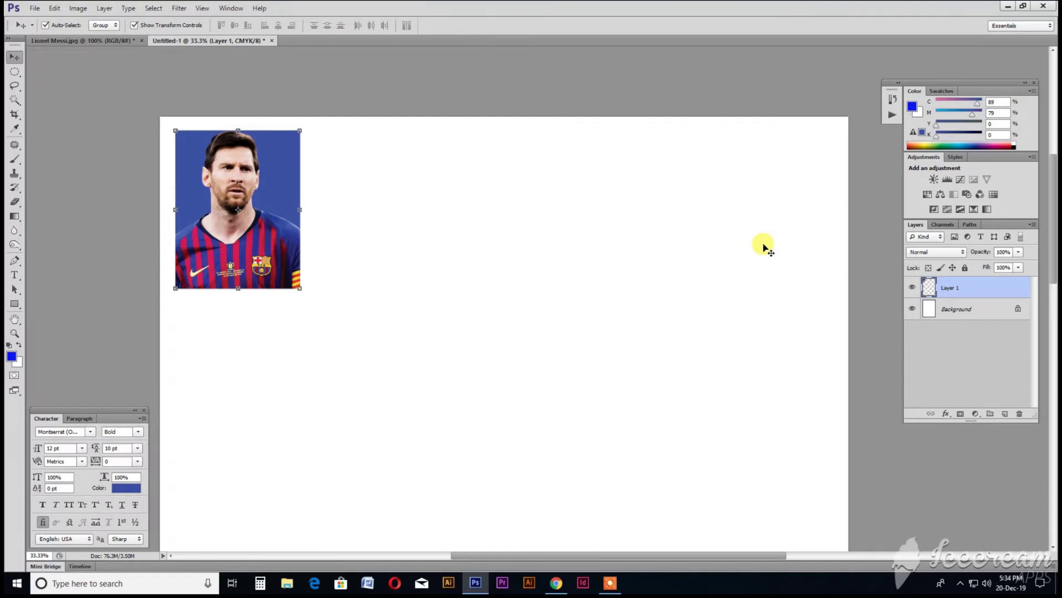
{"action": "key", "text": "ctrl+minus"}
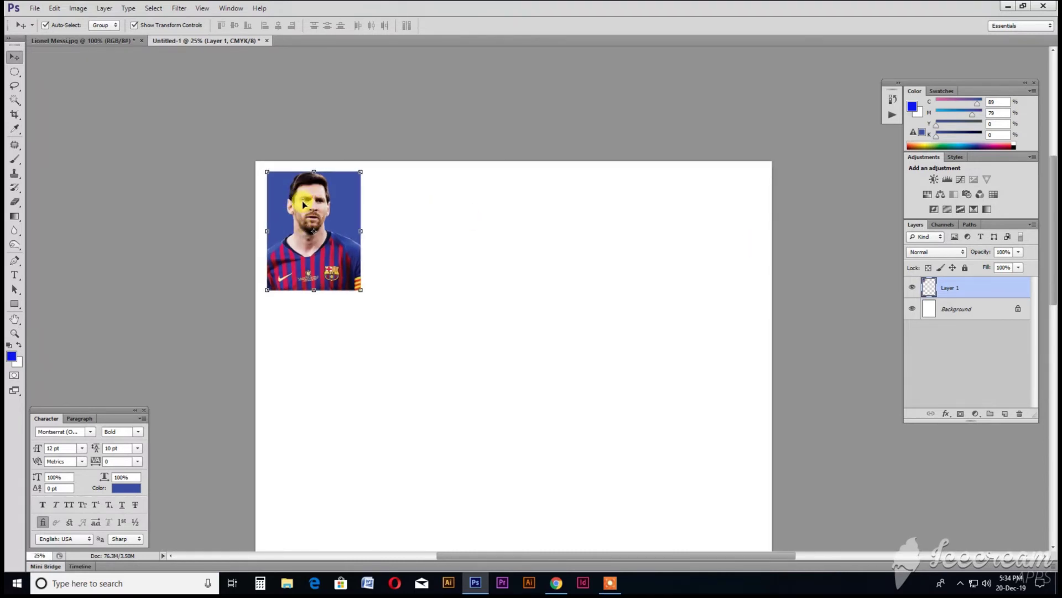
{"action": "mouse_move", "coordinate": [295, 204]}
{"action": "left_mouse_down"}
{"action": "mouse_move", "coordinate": [426, 208]}
{"action": "mouse_move", "coordinate": [399, 212]}
{"action": "left_mouse_up"}
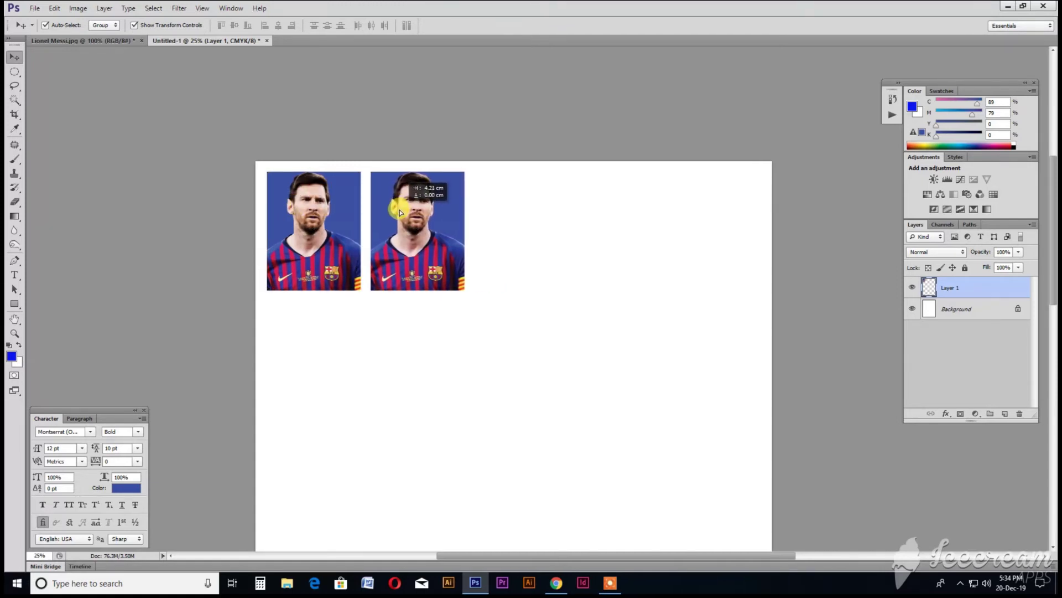
Alt-drag copies of the photo to make a row of five across the top, then select Layer 1.
{"action": "left_click_drag", "start_coordinate": [398, 212], "coordinate": [398, 212]}
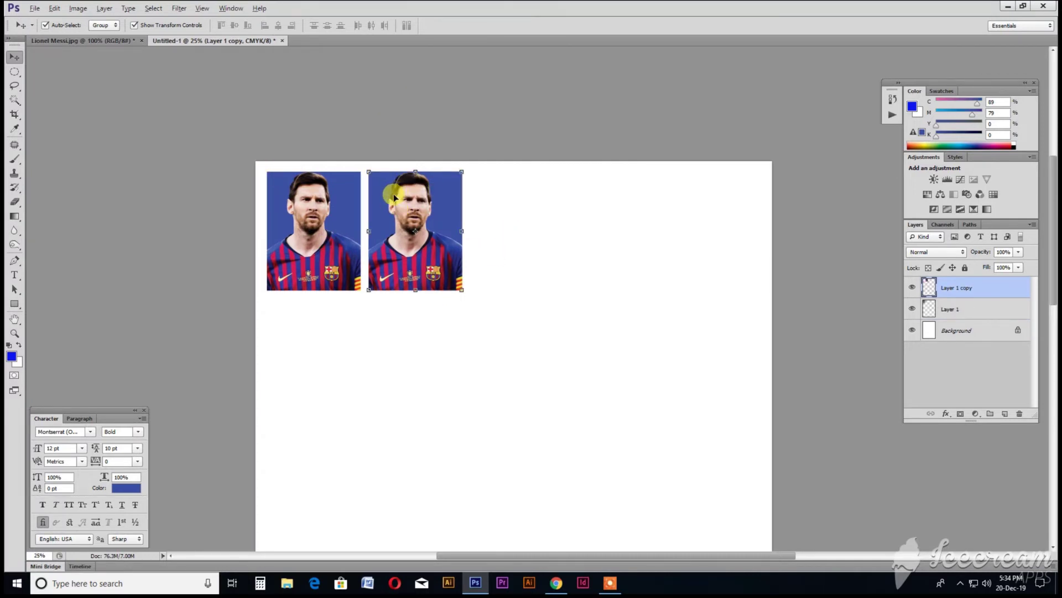
{"action": "left_click_drag", "start_coordinate": [388, 202], "coordinate": [723, 217]}
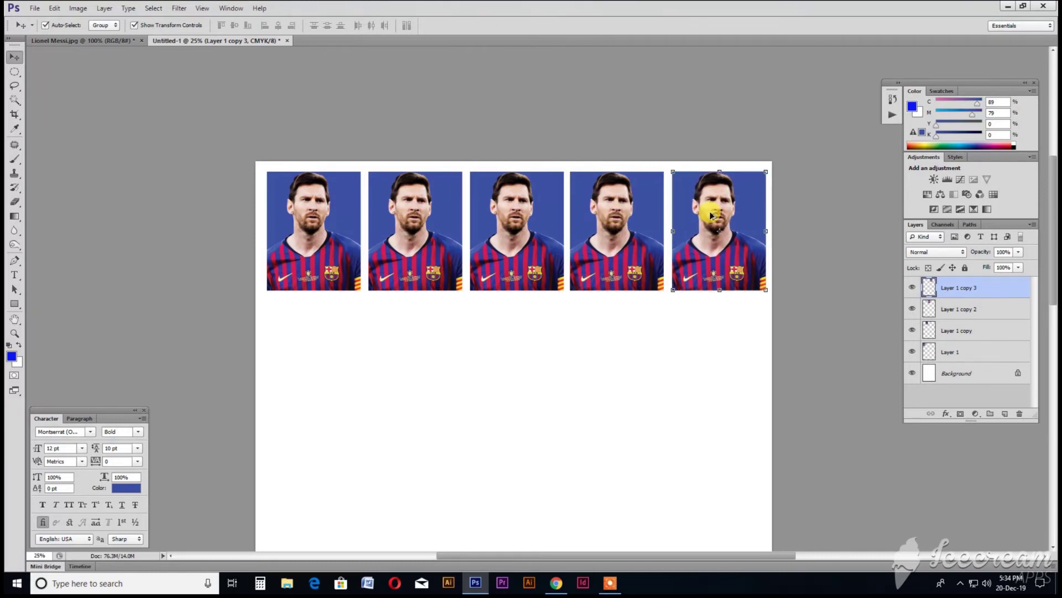
{"action": "left_click", "coordinate": [661, 209]}
{"action": "mouse_move", "coordinate": [659, 208]}
{"action": "left_mouse_down"}
{"action": "mouse_move", "coordinate": [350, 199]}
{"action": "mouse_move", "coordinate": [150, 124]}
{"action": "mouse_move", "coordinate": [163, 130]}
{"action": "left_mouse_up"}
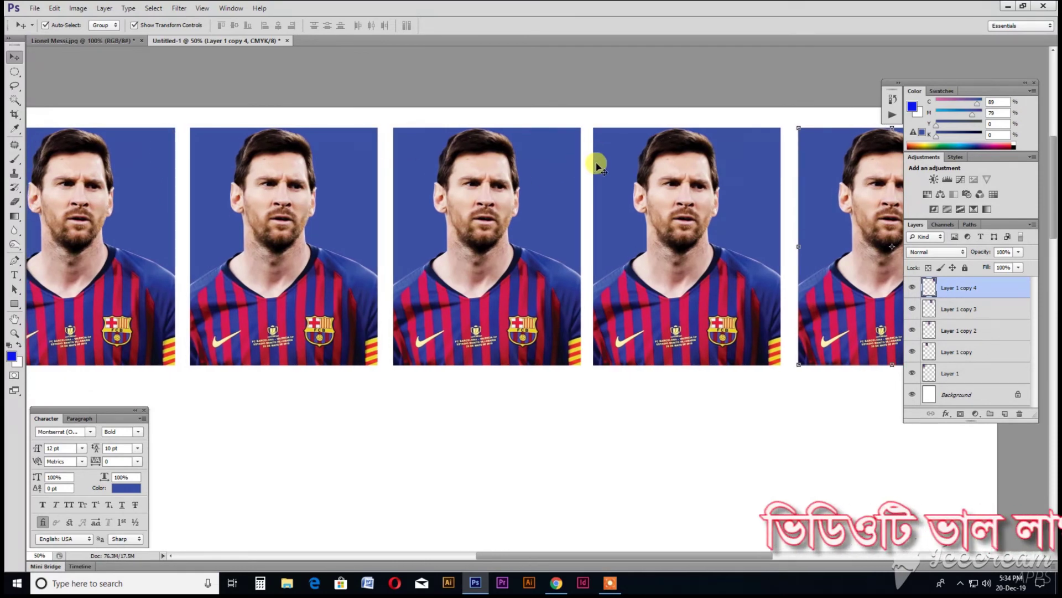
{"action": "left_click", "coordinate": [719, 173], "text": "alt"}
{"action": "left_click", "coordinate": [637, 243]}
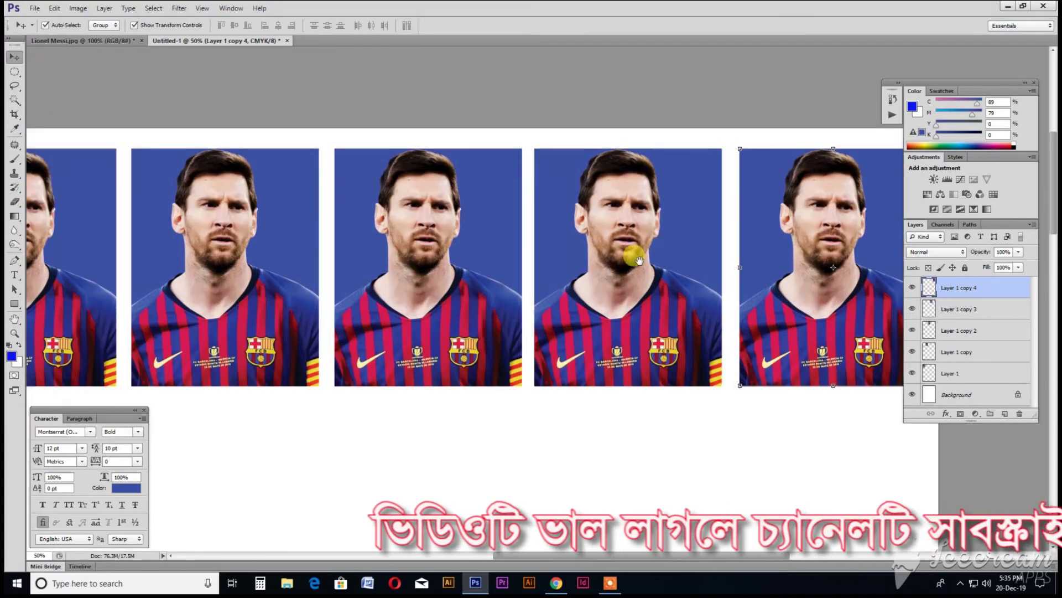
{"action": "left_click", "coordinate": [600, 239], "text": "alt"}
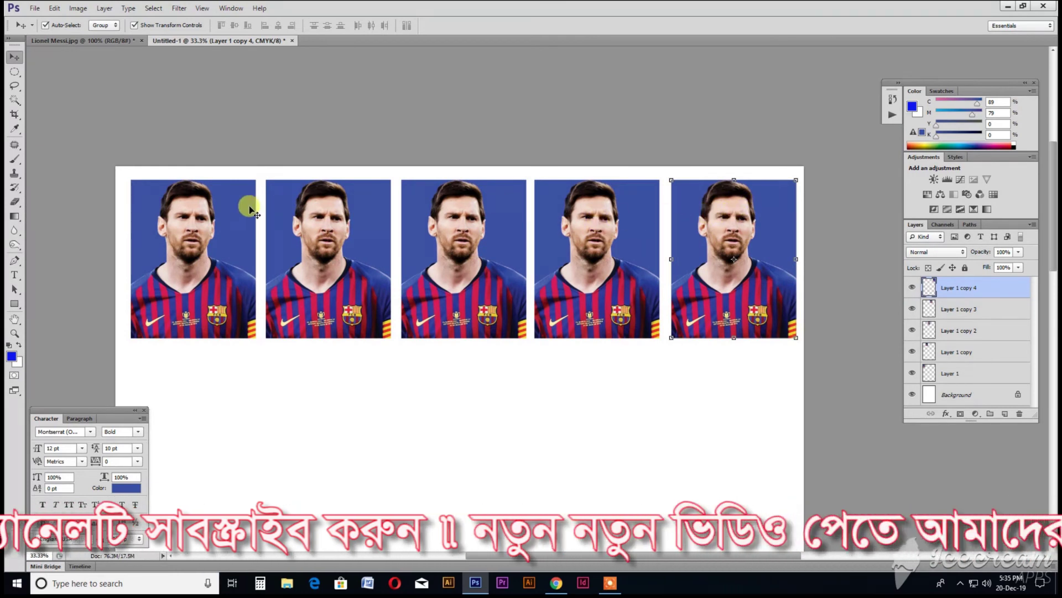
{"action": "key", "text": "alt+bracketleft"}
{"action": "key", "text": "alt+bracketleft"}
{"action": "key", "text": "alt+bracketleft"}
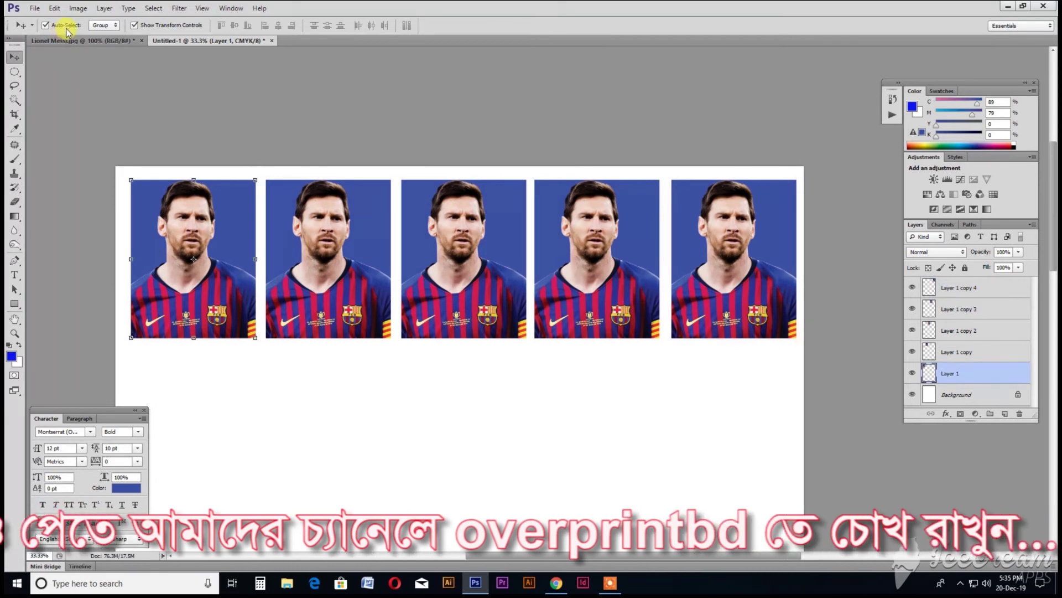
Select all five photo layers and apply Distribute Right Edges, then zoom out to the full page.
{"action": "left_click", "coordinate": [326, 229]}
{"action": "left_click", "coordinate": [185, 231]}
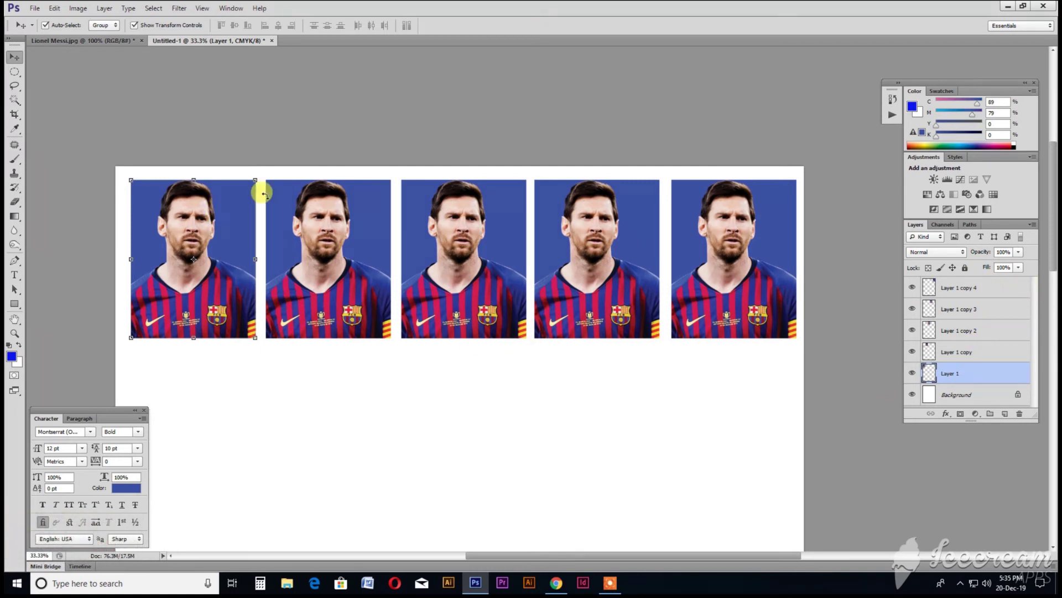
{"action": "left_click", "coordinate": [338, 224], "text": "shift"}
{"action": "left_click", "coordinate": [489, 226], "text": "shift"}
{"action": "left_click", "coordinate": [597, 224], "text": "shift"}
{"action": "left_click", "coordinate": [715, 223], "text": "shift"}
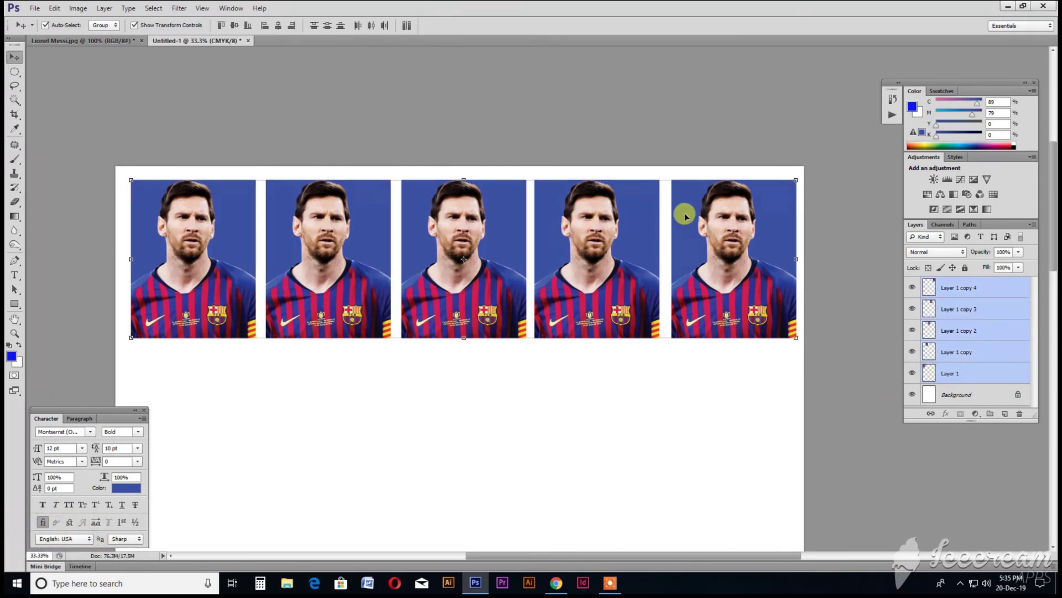
{"action": "left_click", "coordinate": [384, 25]}
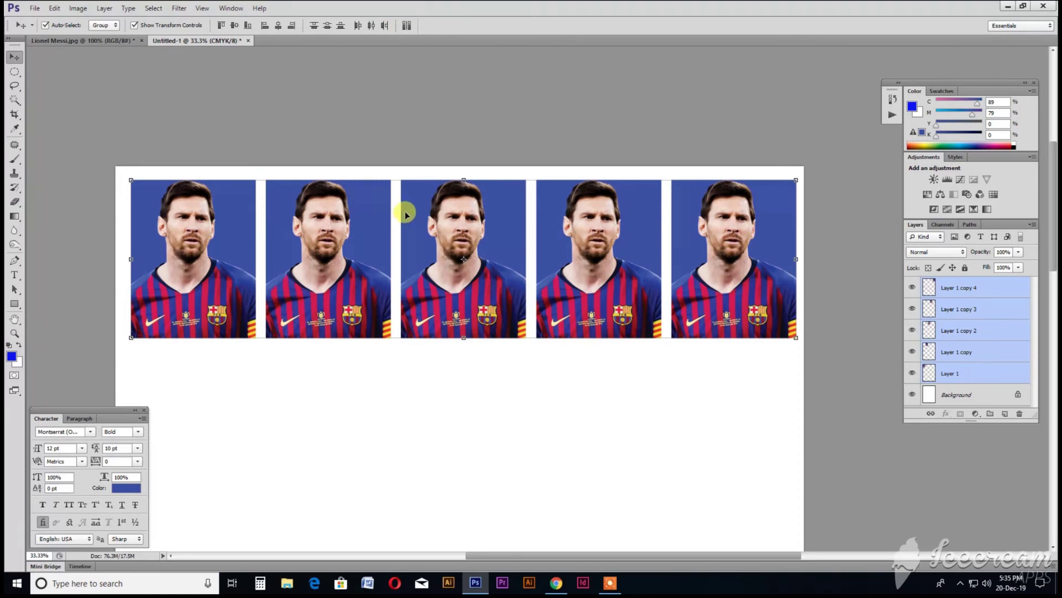
{"action": "left_click", "coordinate": [693, 239], "text": "ctrl"}
{"action": "left_click", "coordinate": [581, 264], "text": "alt"}
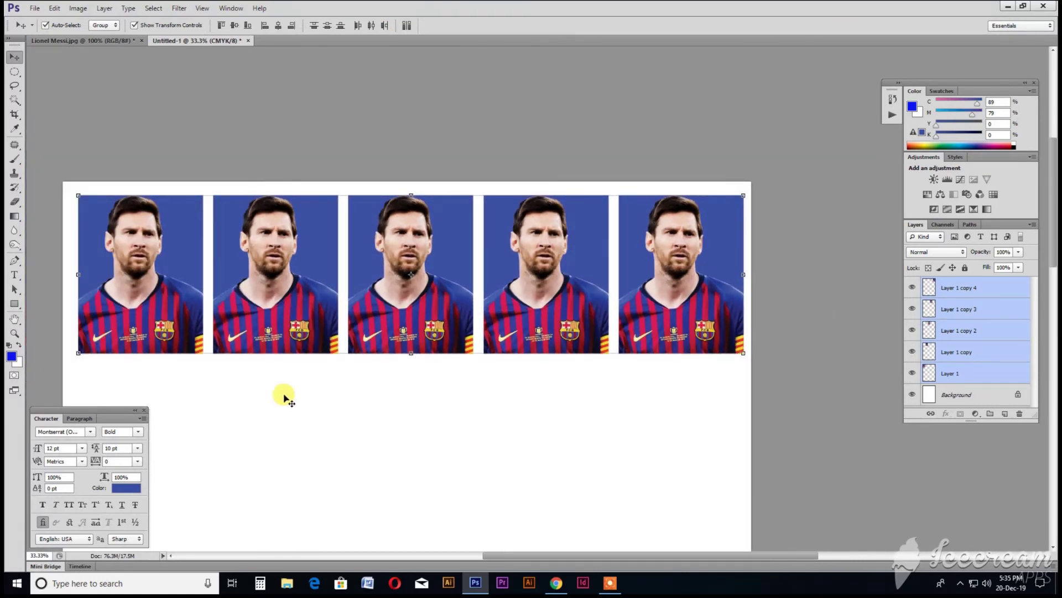
{"action": "key", "text": "ctrl+minus"}
{"action": "key", "text": "ctrl+minus"}
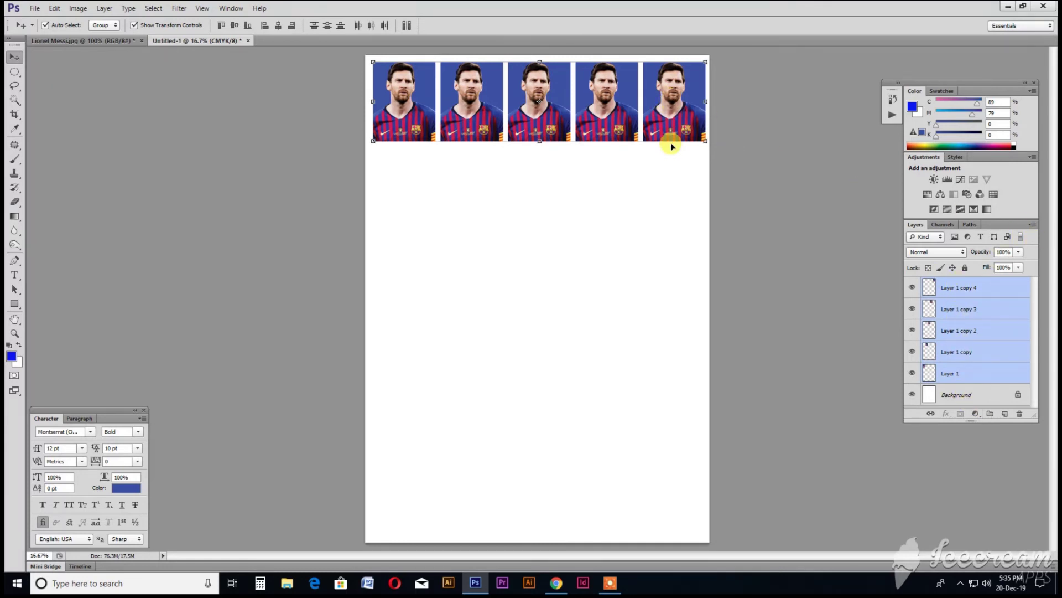
Merge the fifth photo's layer down into Layer 1 copy 3.
{"action": "left_click", "coordinate": [659, 199]}
{"action": "left_click", "coordinate": [675, 98]}
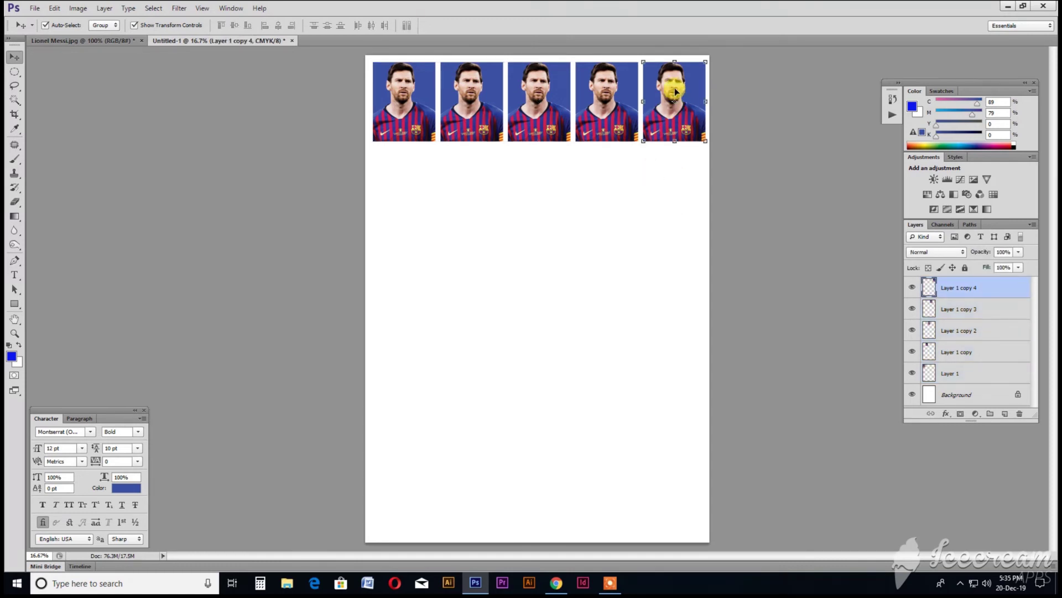
{"action": "left_click", "coordinate": [605, 93]}
{"action": "left_click", "coordinate": [541, 96]}
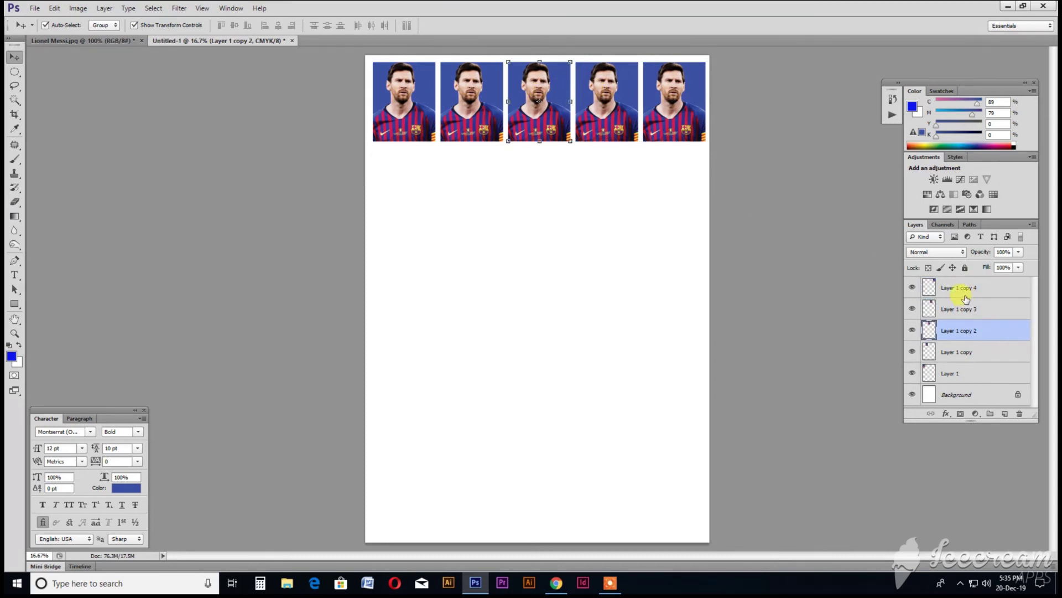
{"action": "left_click", "coordinate": [972, 292]}
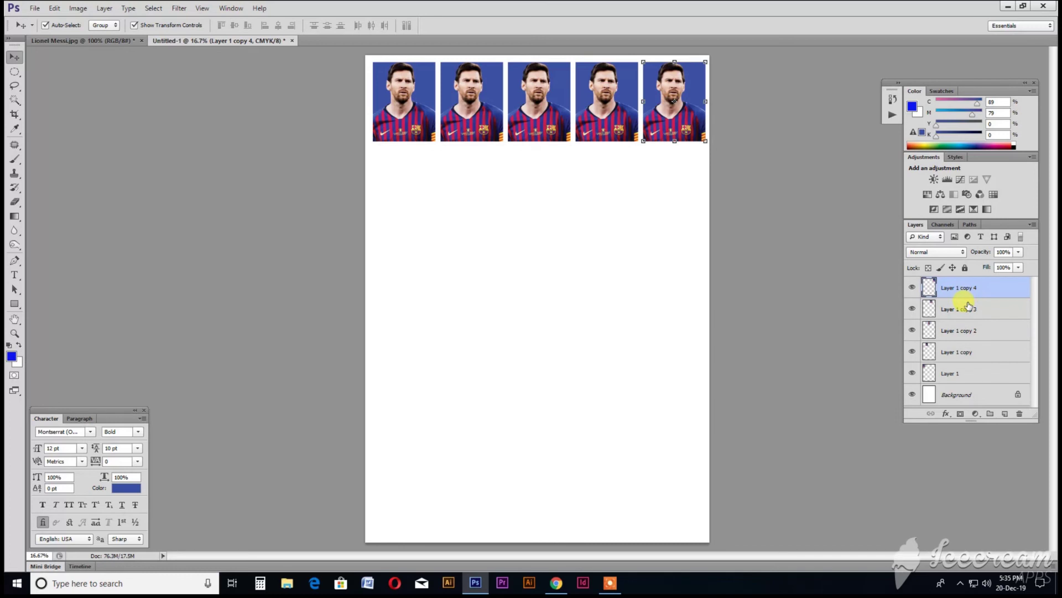
{"action": "key", "text": "ctrl+e"}
Merge the remaining photo copies down until one Layer 1 holds the whole row.
{"action": "left_click", "coordinate": [968, 306]}
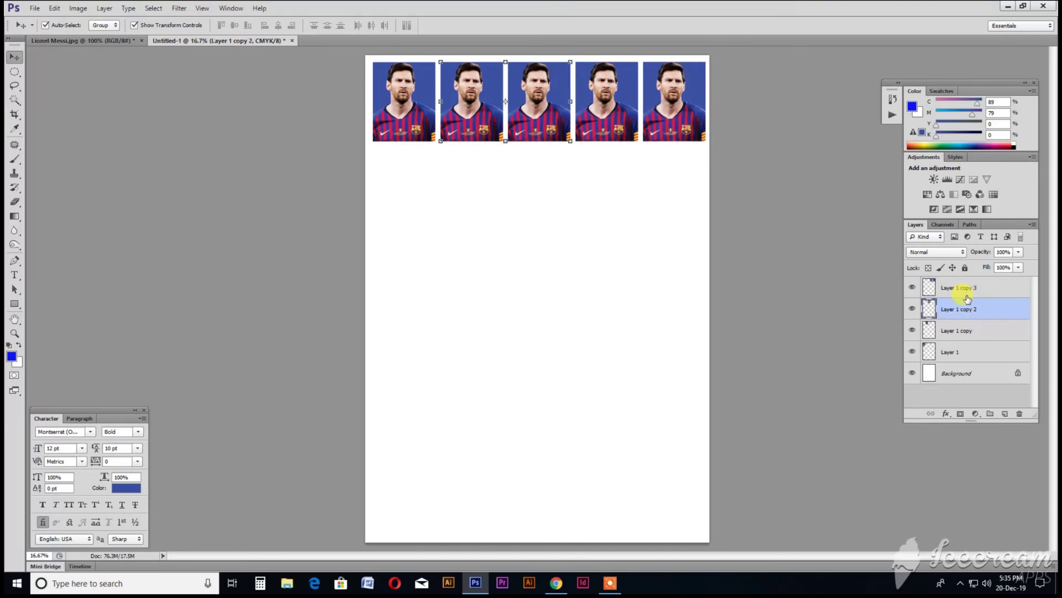
{"action": "key", "text": "ctrl+e"}
{"action": "left_click", "coordinate": [969, 292]}
{"action": "key", "text": "ctrl+e"}
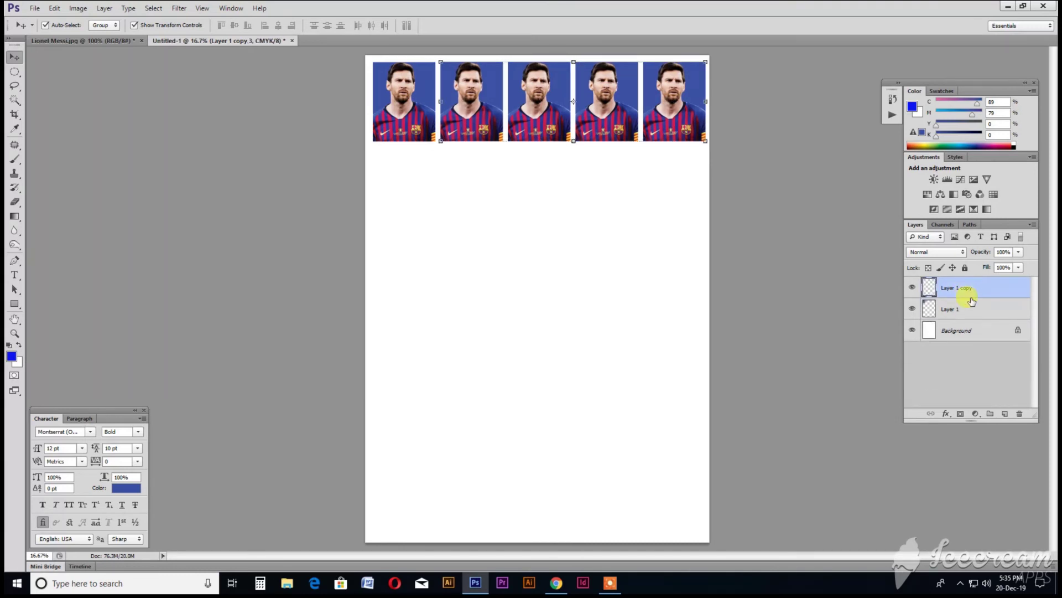
{"action": "key", "text": "ctrl+e"}
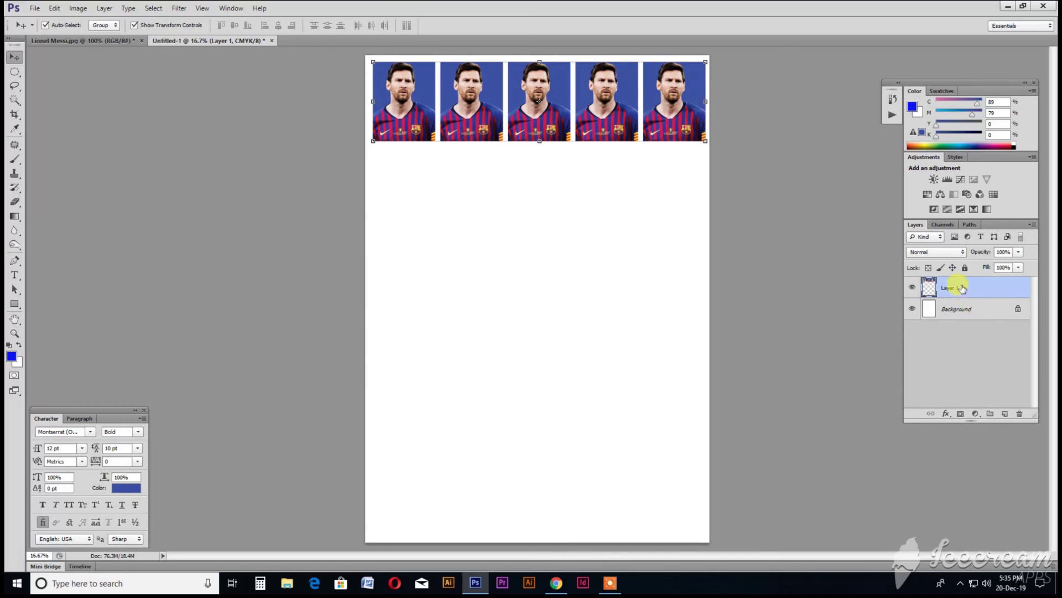
{"action": "mouse_move", "coordinate": [675, 111]}
{"action": "left_mouse_down"}
{"action": "mouse_move", "coordinate": [678, 193]}
{"action": "mouse_move", "coordinate": [680, 127]}
{"action": "left_mouse_up"}
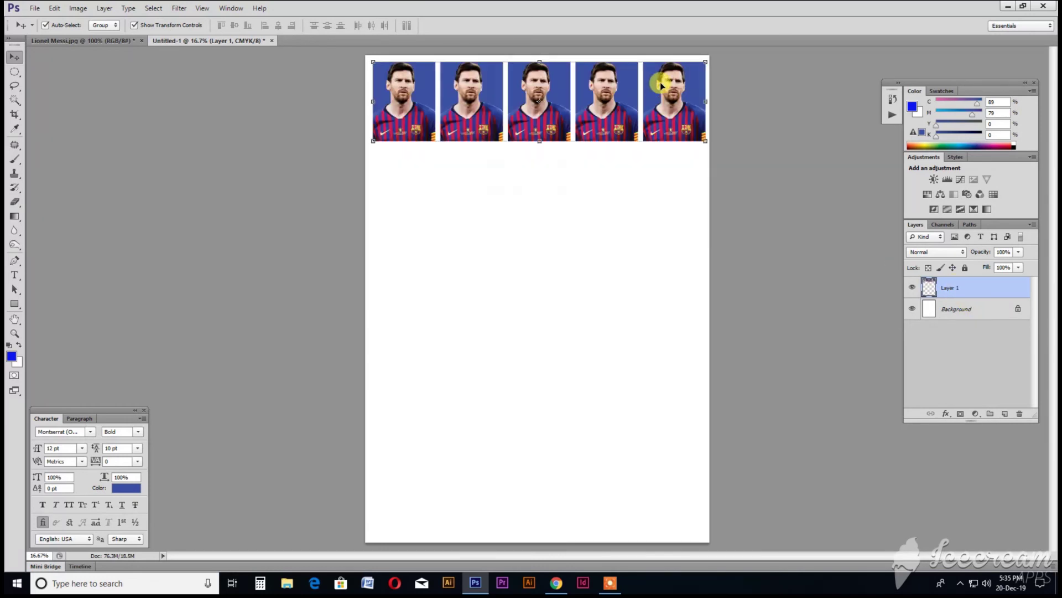
{"action": "key", "text": "ctrl+plus"}
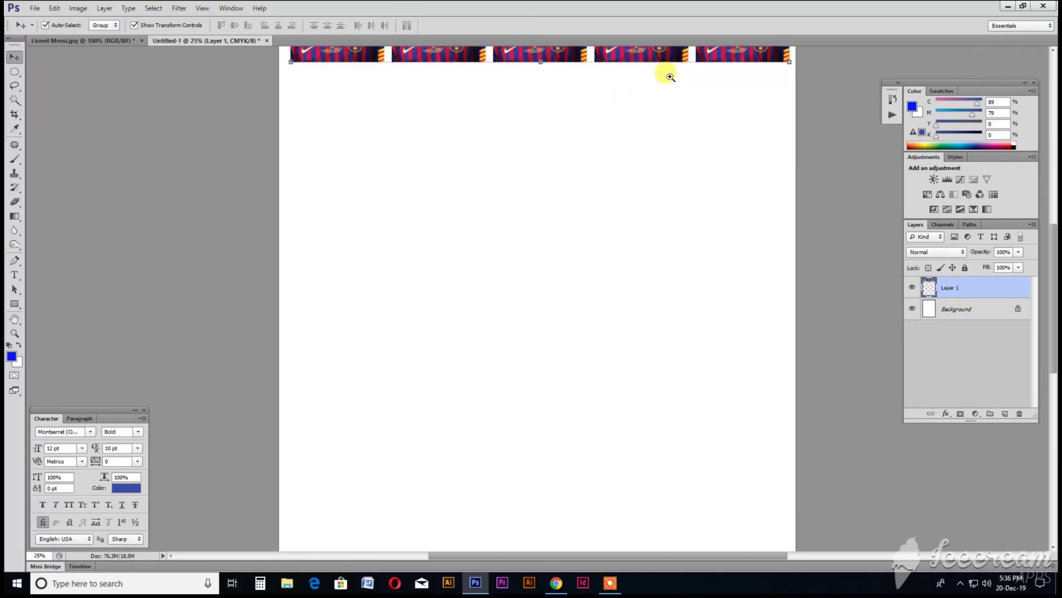
Duplicate the photo row down the page into five rows, forming a 5×5 grid.
{"action": "left_click_drag", "start_coordinate": [669, 73], "coordinate": [607, 226]}
{"action": "mouse_move", "coordinate": [639, 169]}
{"action": "left_mouse_down"}
{"action": "mouse_move", "coordinate": [631, 297]}
{"action": "mouse_move", "coordinate": [648, 411]}
{"action": "left_mouse_up"}
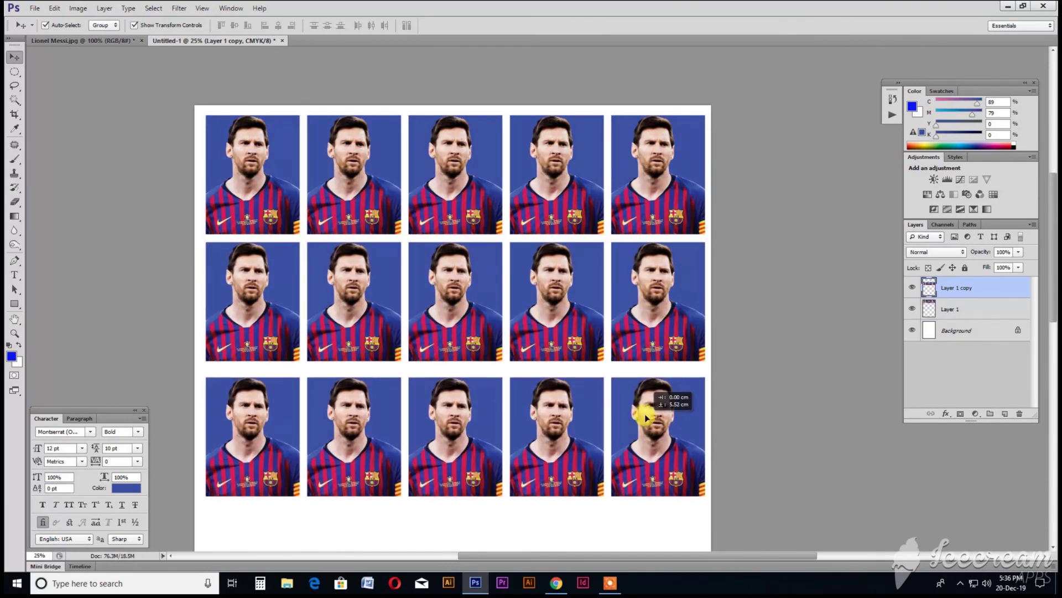
{"action": "key", "text": "ctrl+j"}
{"action": "scroll", "coordinate": [642, 221], "scroll_direction": "down", "scroll_amount": 3}
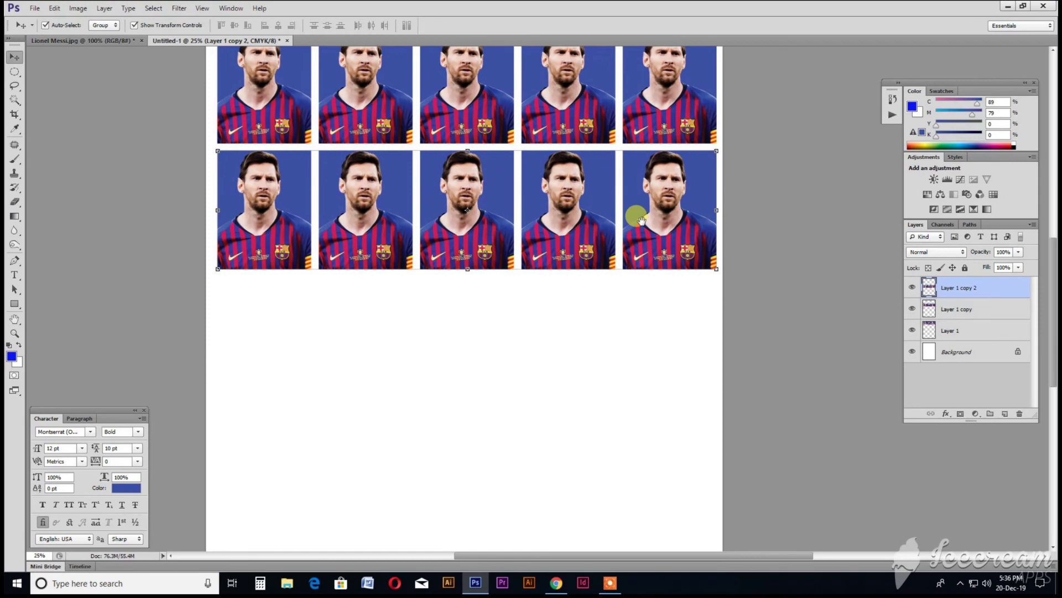
{"action": "left_click_drag", "start_coordinate": [657, 221], "coordinate": [664, 345]}
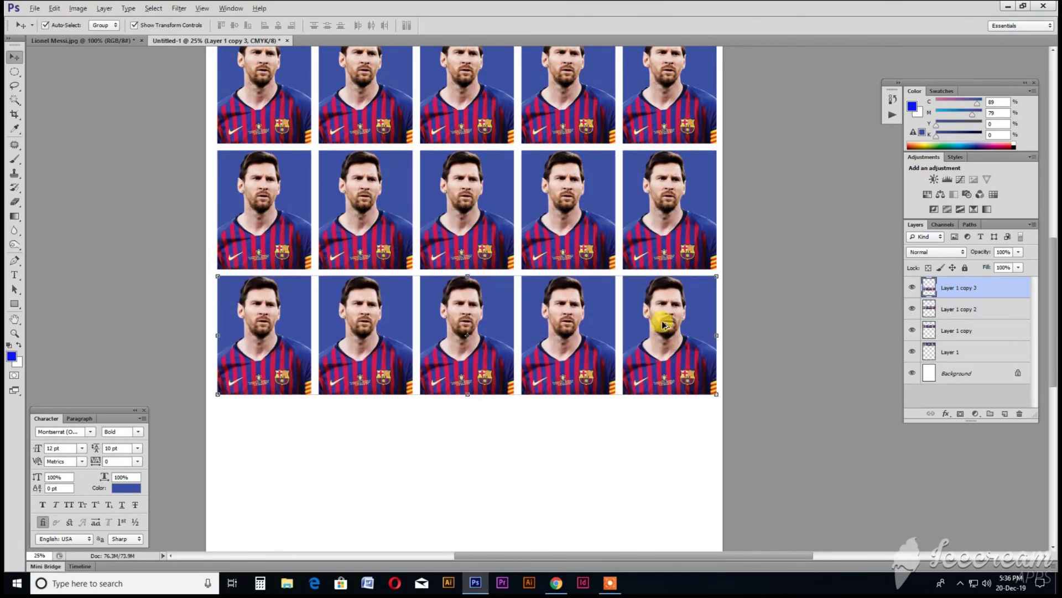
{"action": "left_click", "coordinate": [525, 220]}
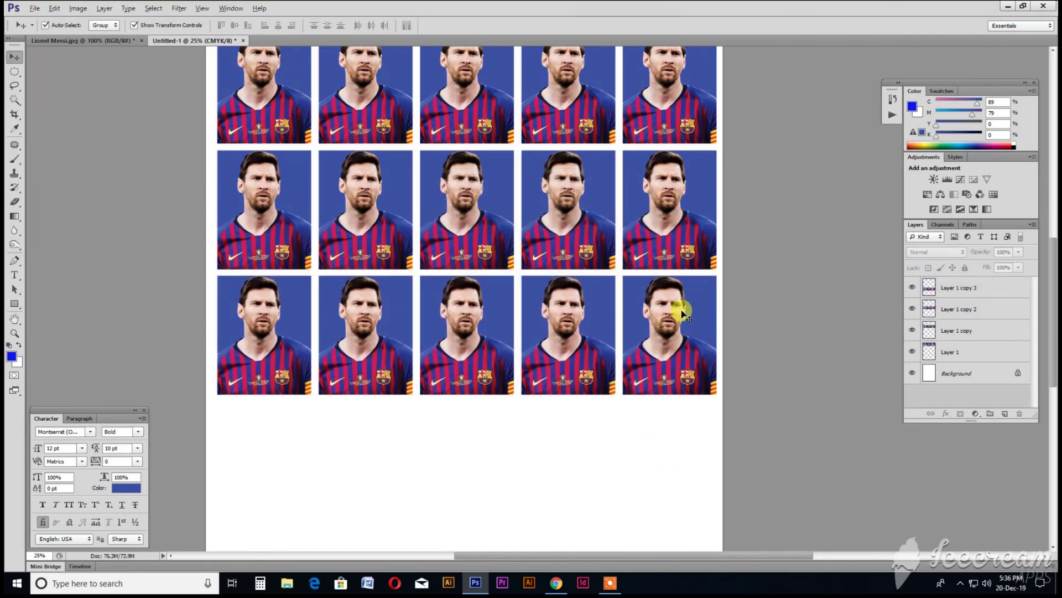
{"action": "left_click_drag", "start_coordinate": [671, 304], "coordinate": [678, 439]}
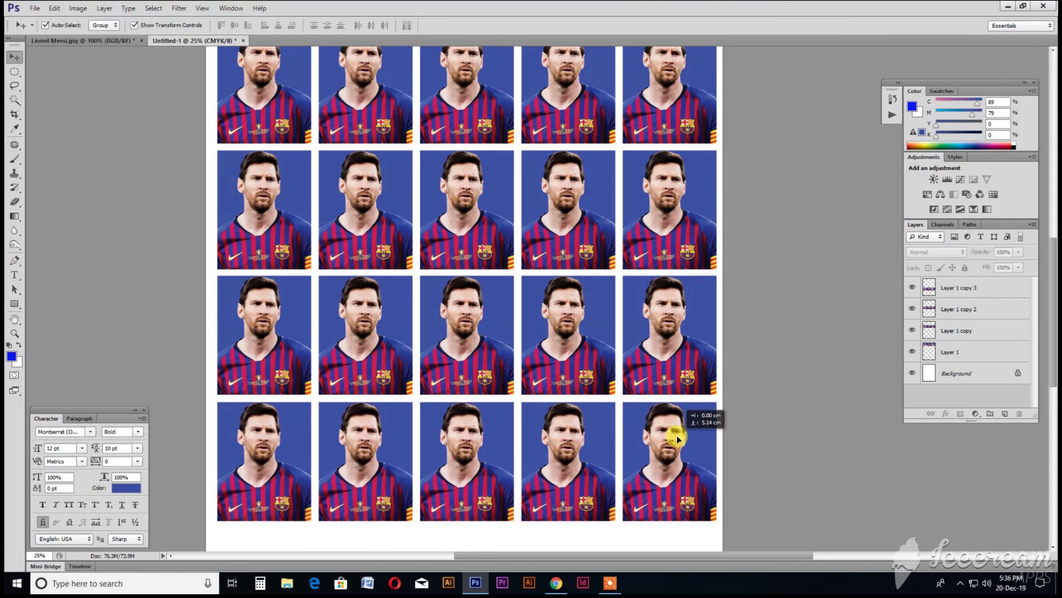
{"action": "key", "text": "ctrl+minus"}
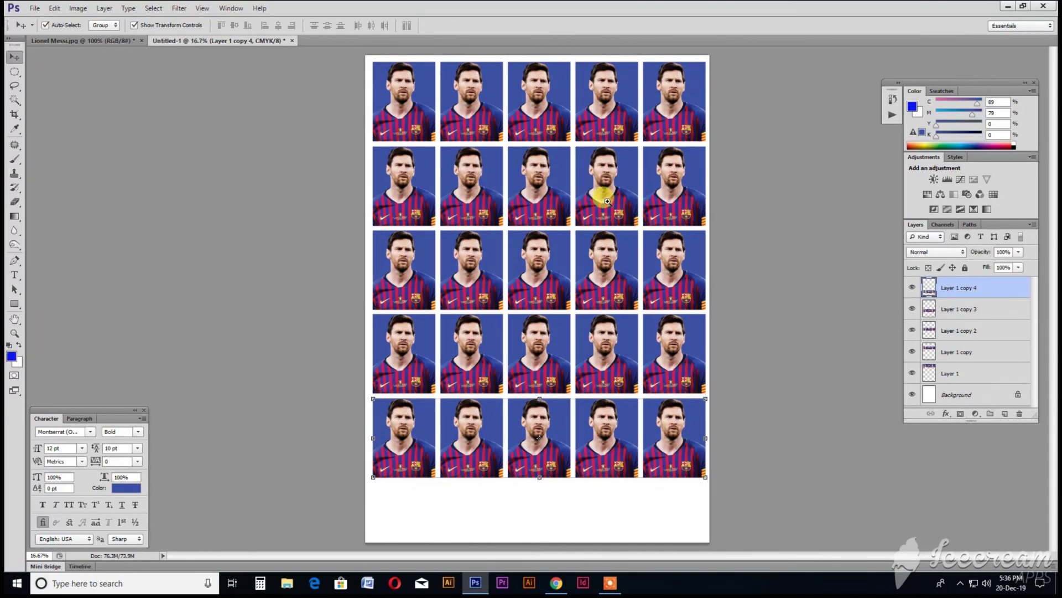
{"action": "left_click", "coordinate": [607, 202]}
{"action": "left_click", "coordinate": [642, 187], "text": "alt"}
{"action": "left_click", "coordinate": [35, 8]}
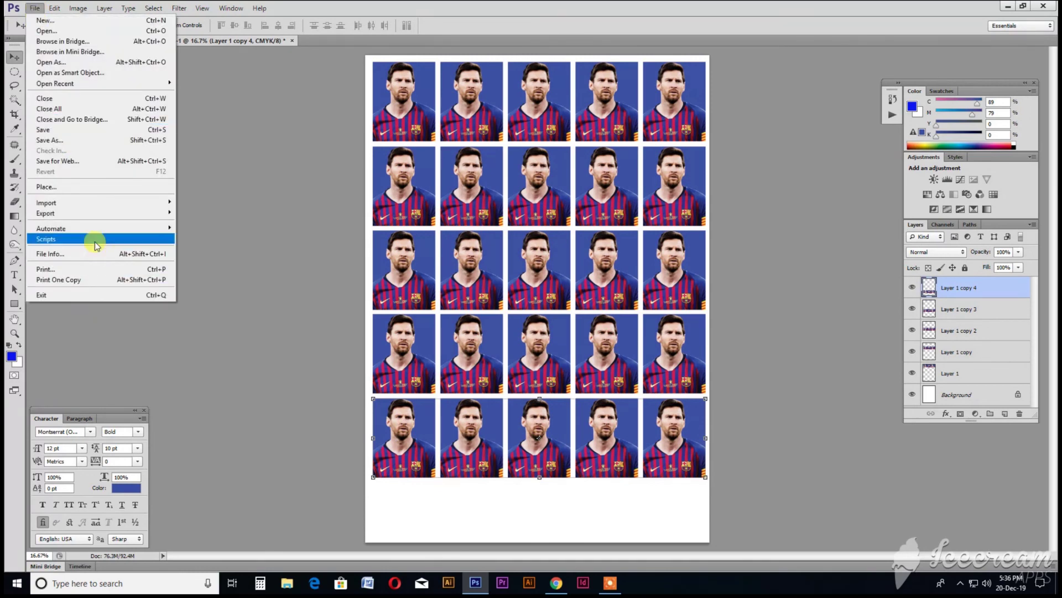
{"action": "left_click", "coordinate": [292, 161]}
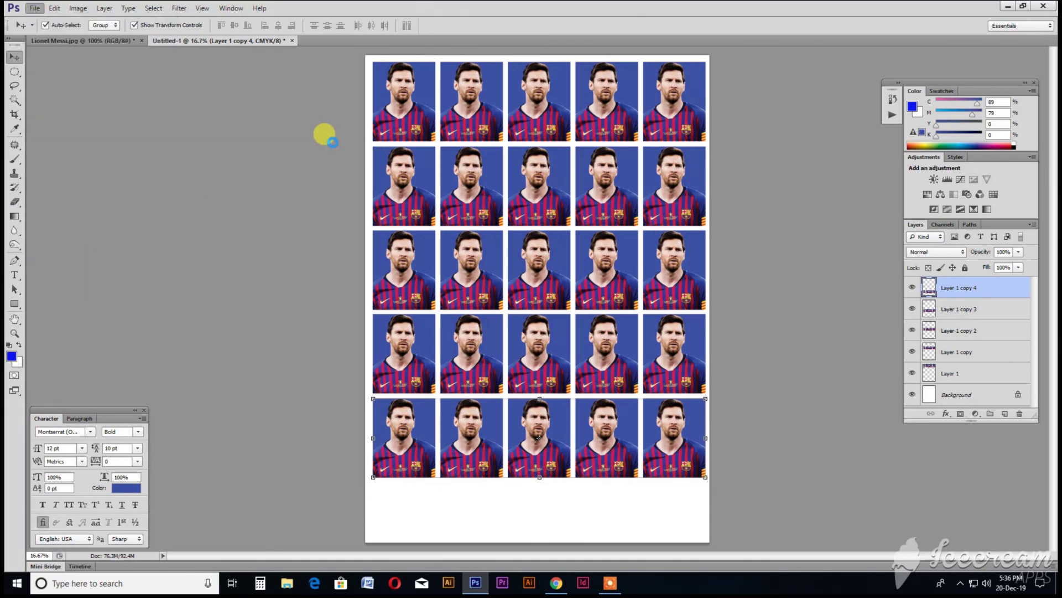
{"action": "key", "text": "ctrl+p"}
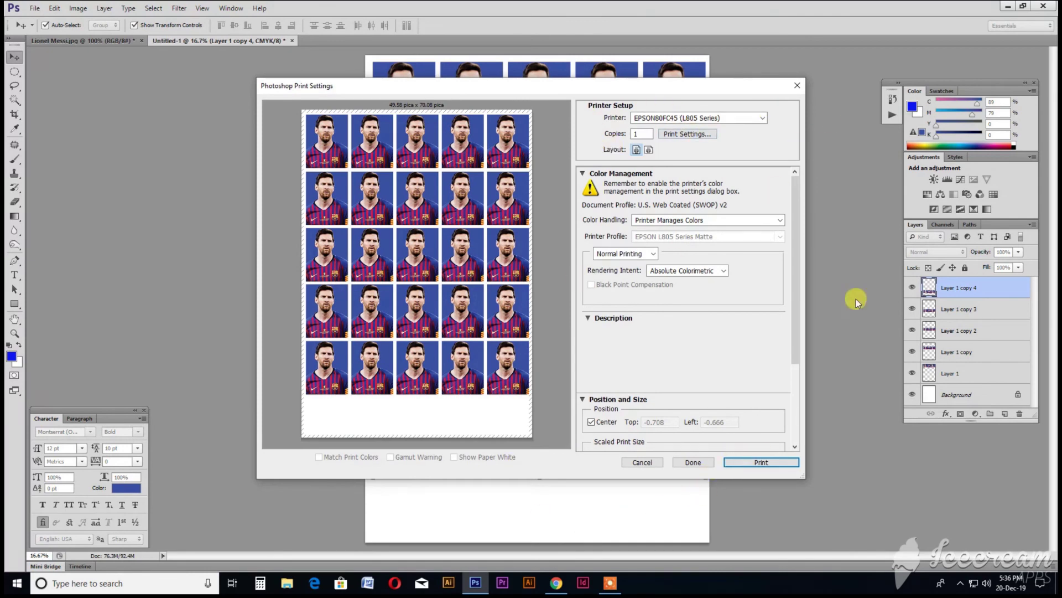
{"action": "key", "text": "Escape"}
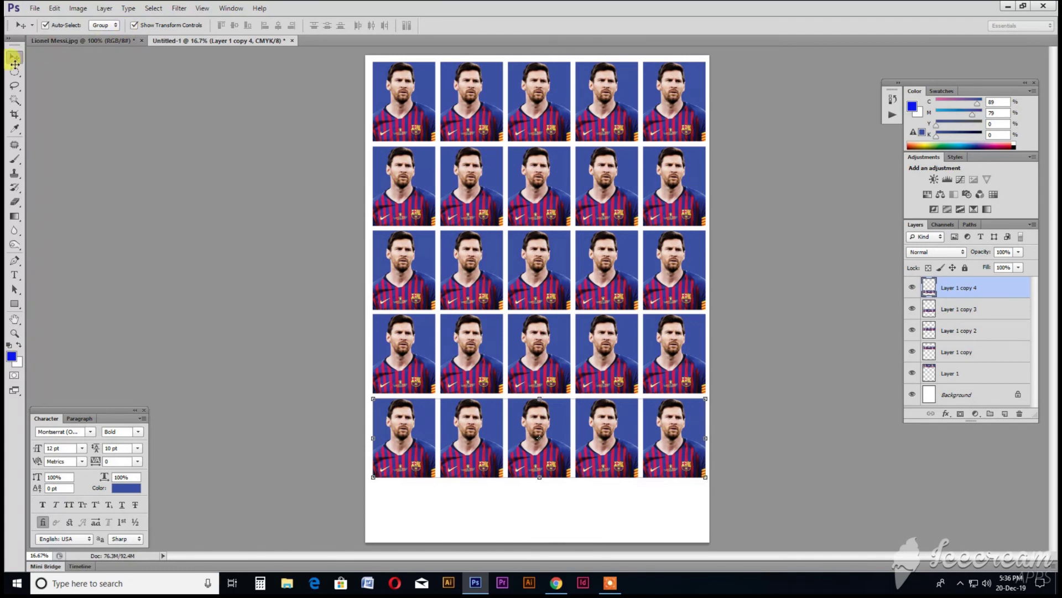
{"action": "left_click", "coordinate": [308, 166]}
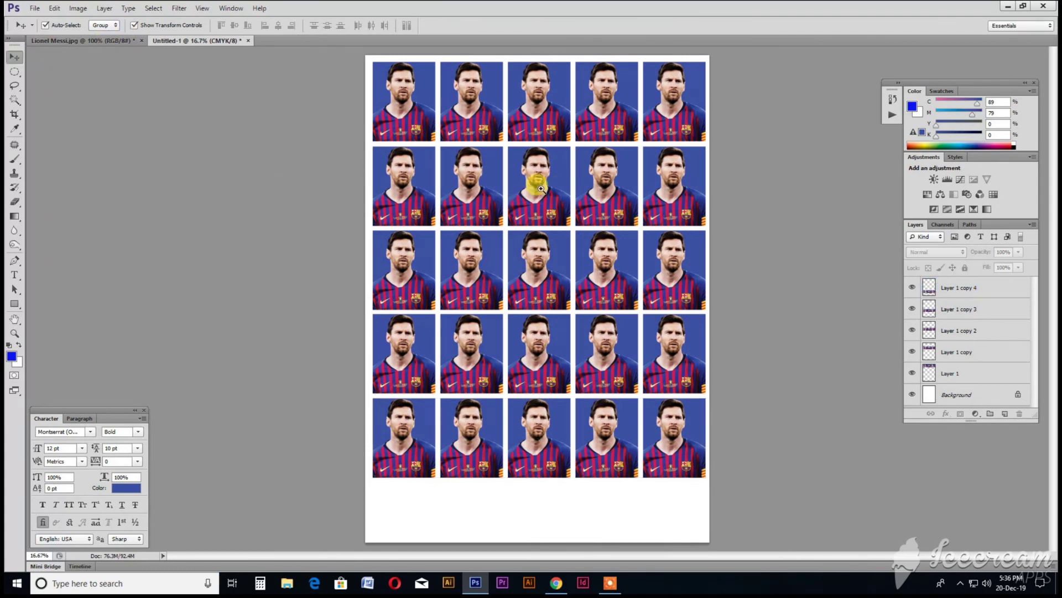
{"action": "left_click", "coordinate": [542, 189]}
{"action": "left_click", "coordinate": [553, 161]}
{"action": "left_click_drag", "start_coordinate": [518, 147], "coordinate": [483, 312]}
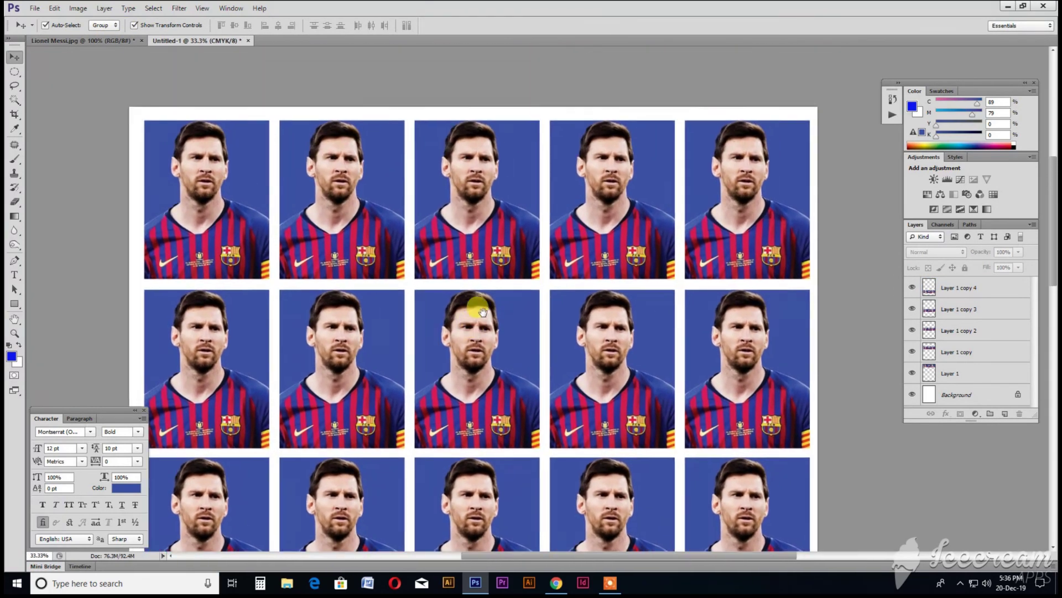
{"action": "key", "text": "ctrl+plus"}
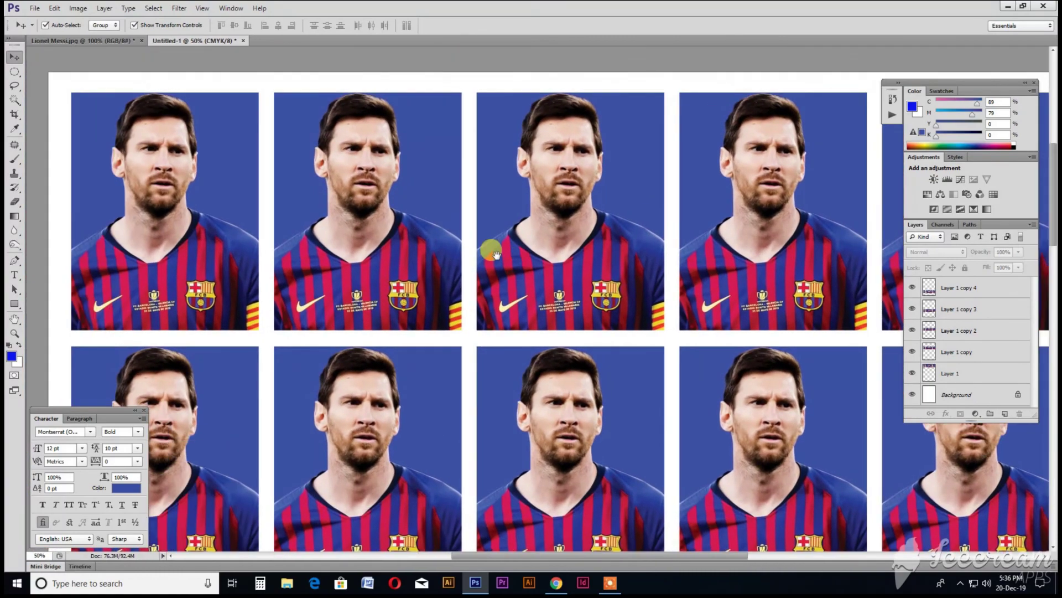